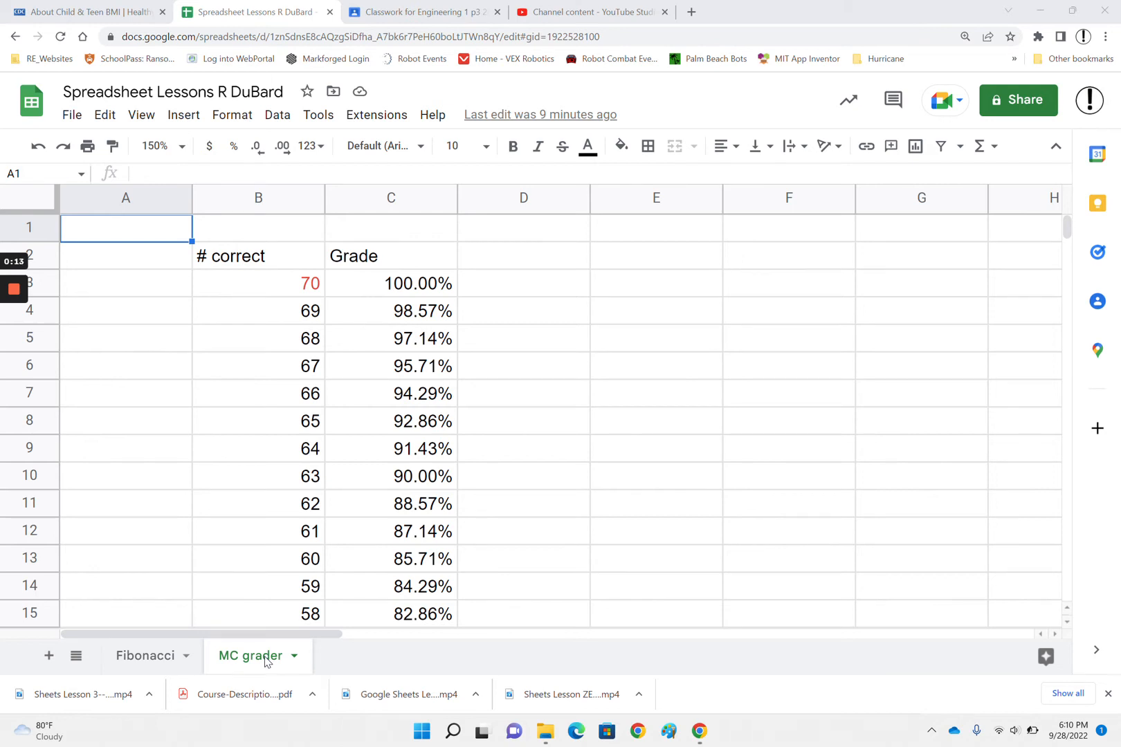
- Duplicate the MC grader sheet and compare the copy with the original
click(296, 657)
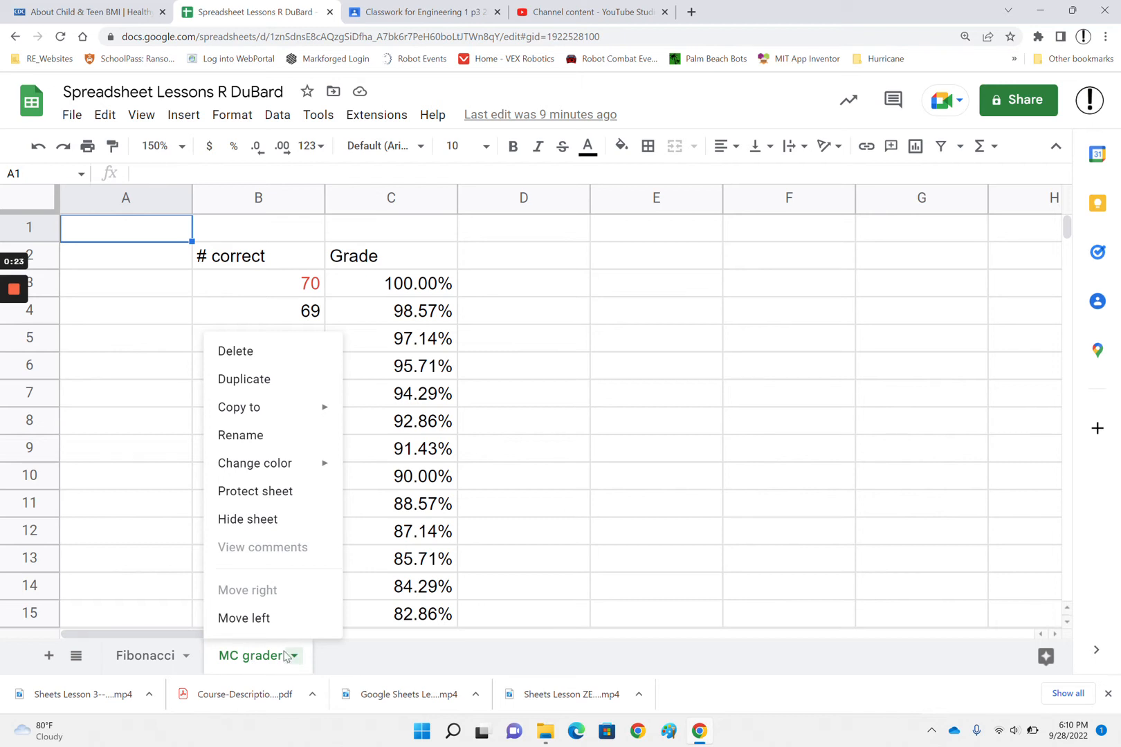
click(258, 392)
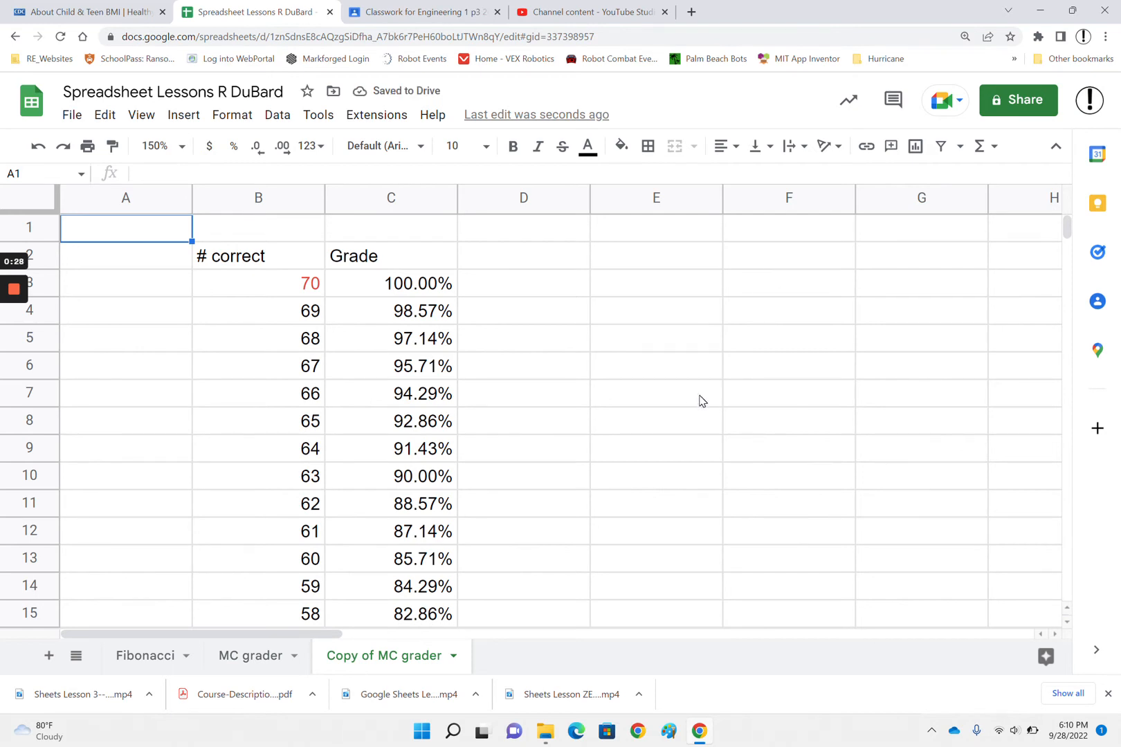
click(265, 659)
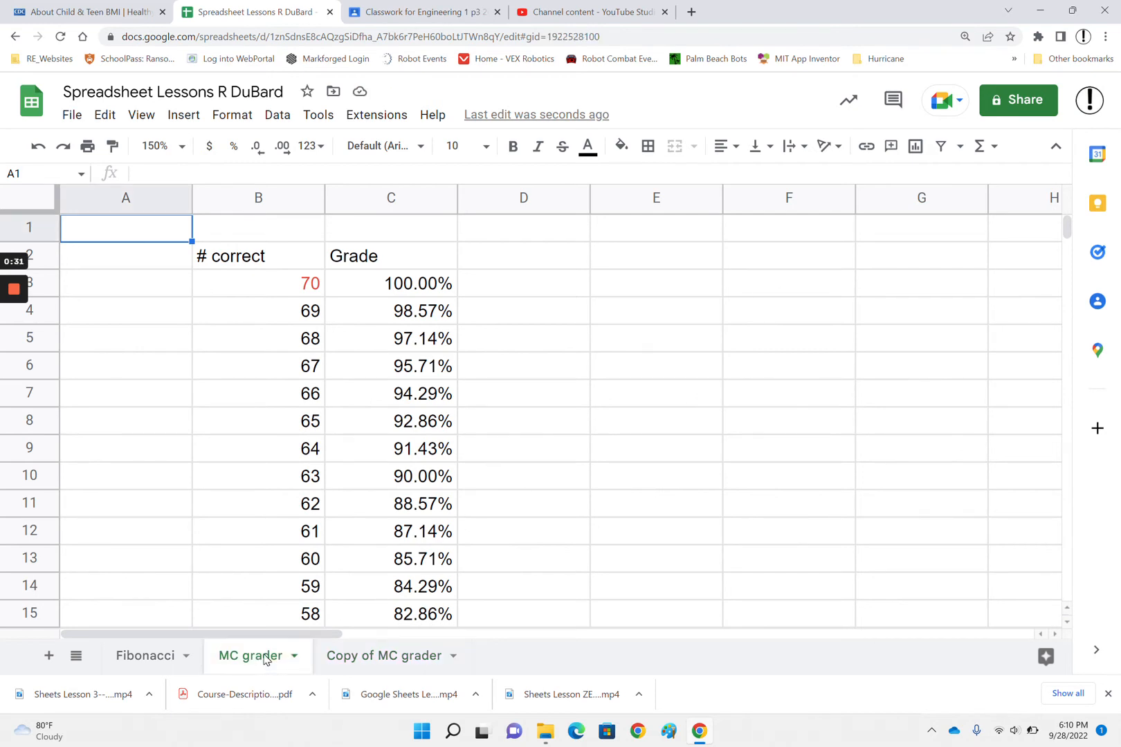
click(367, 657)
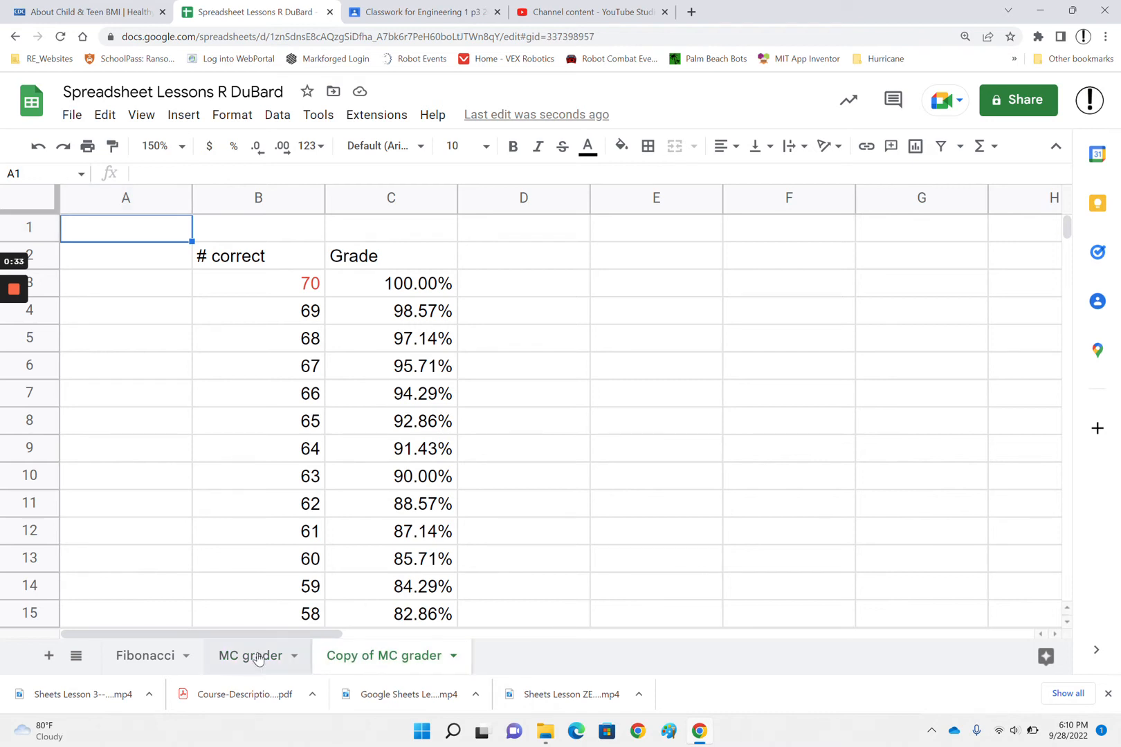
click(258, 657)
click(370, 662)
click(258, 662)
click(371, 659)
- Rename the duplicated sheet as "MC and FR grader"
click(453, 655)
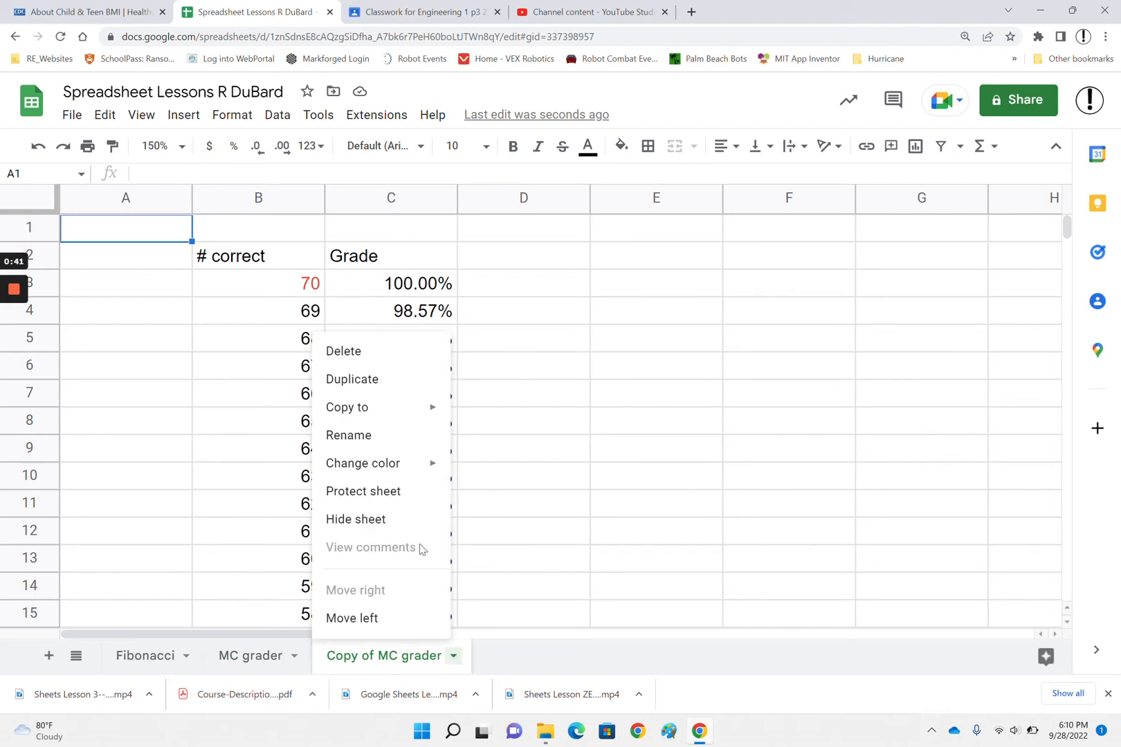
click(417, 438)
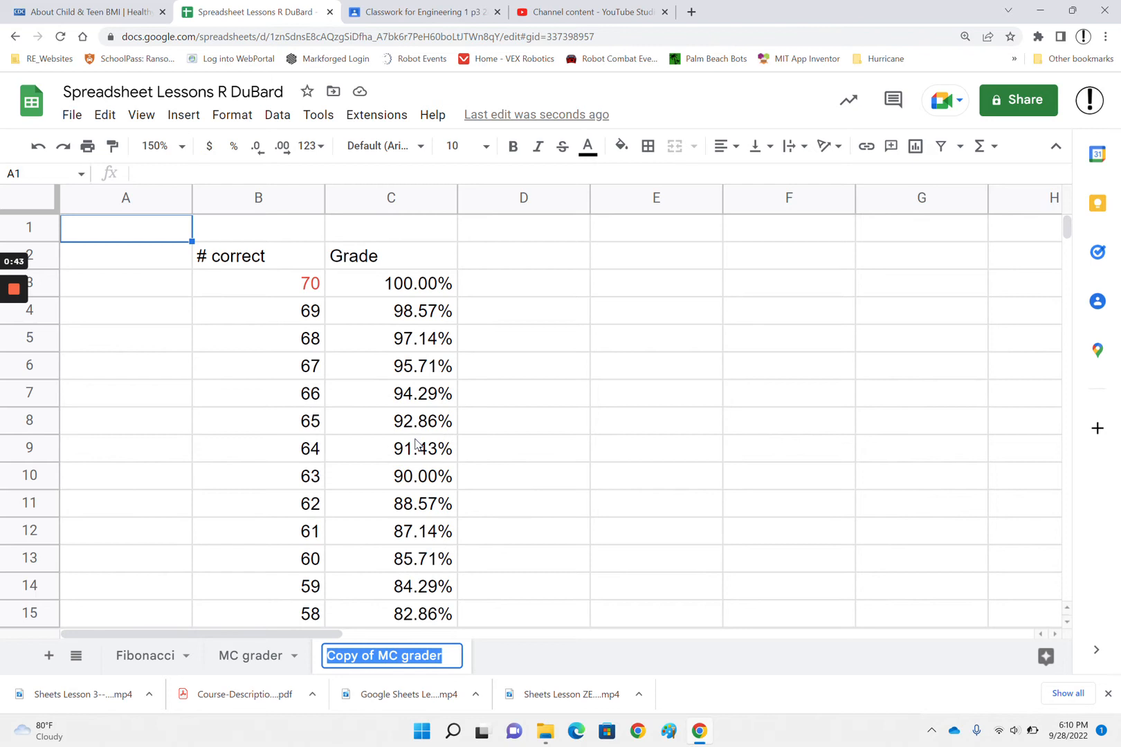
text(MC )
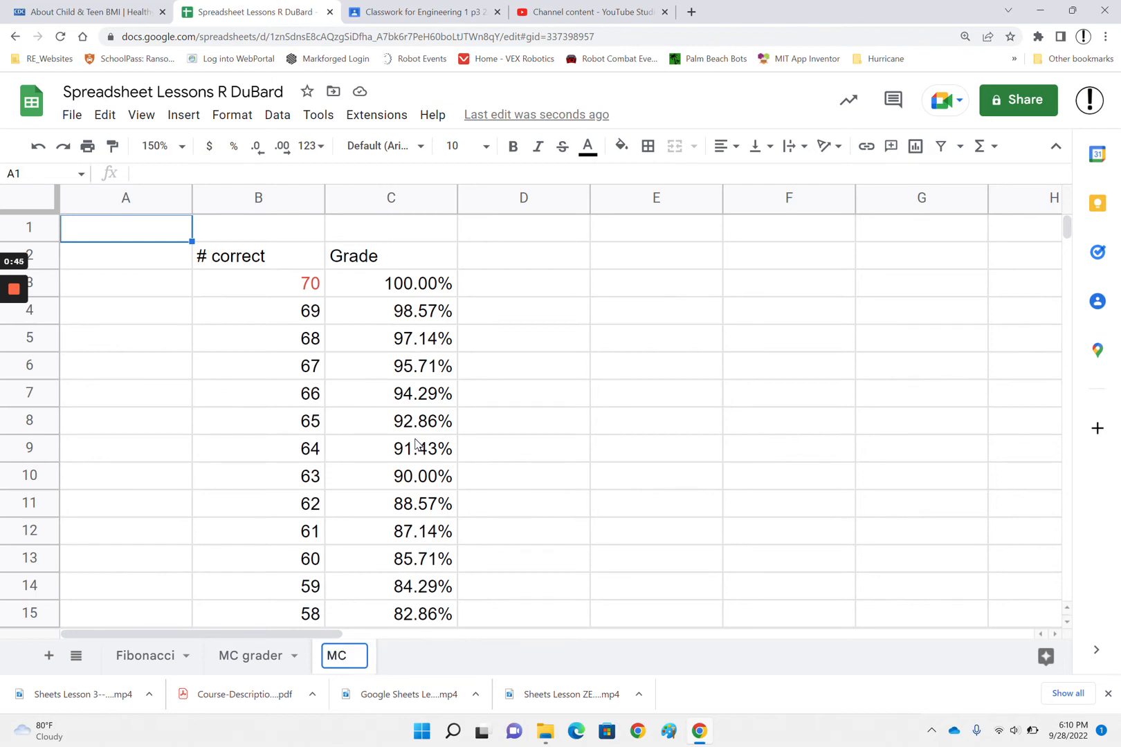
text(and F)
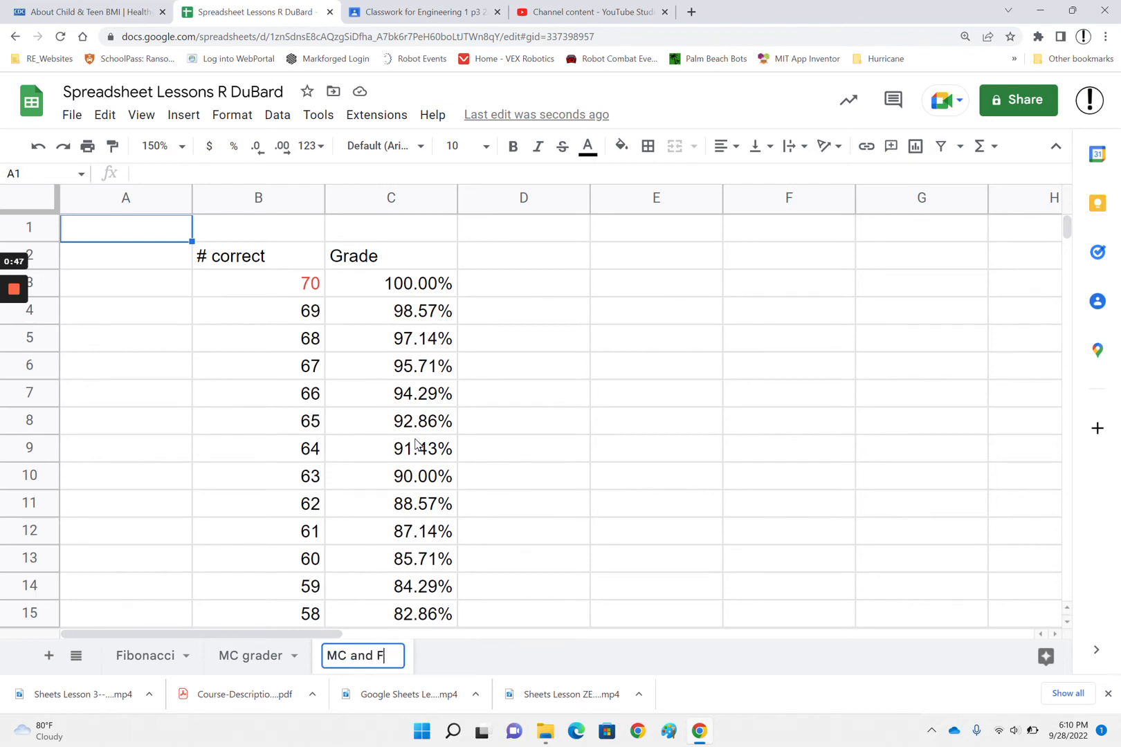
text(R grader)
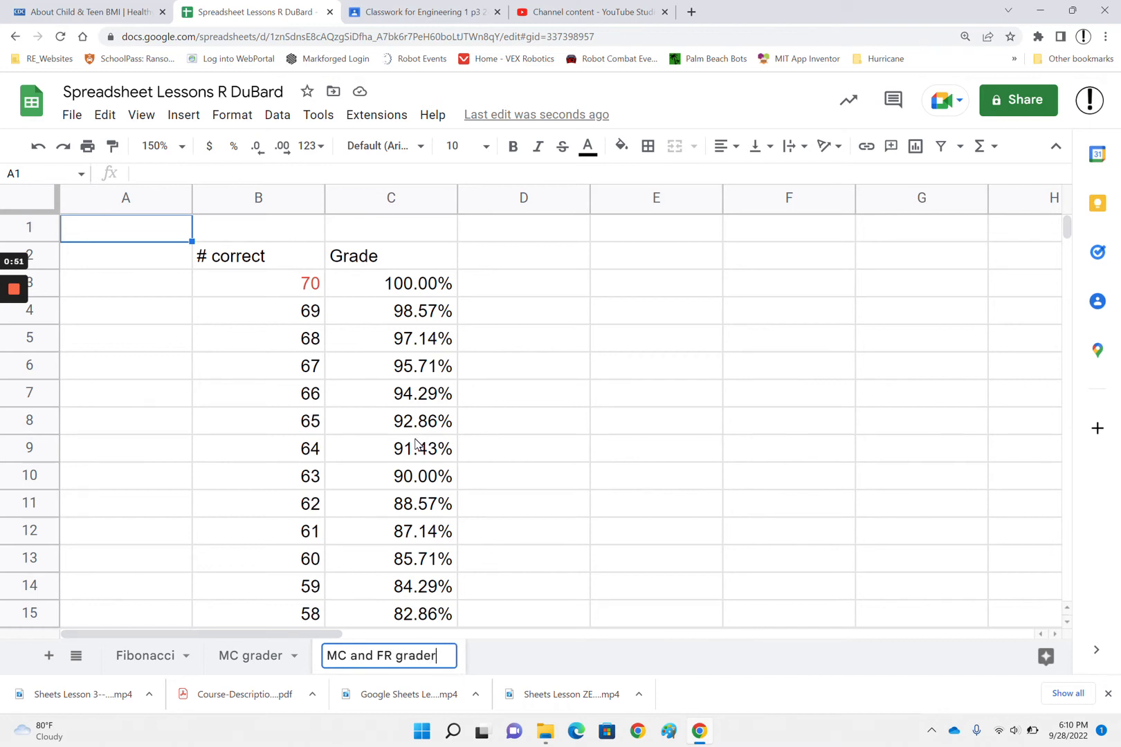
key(Return)
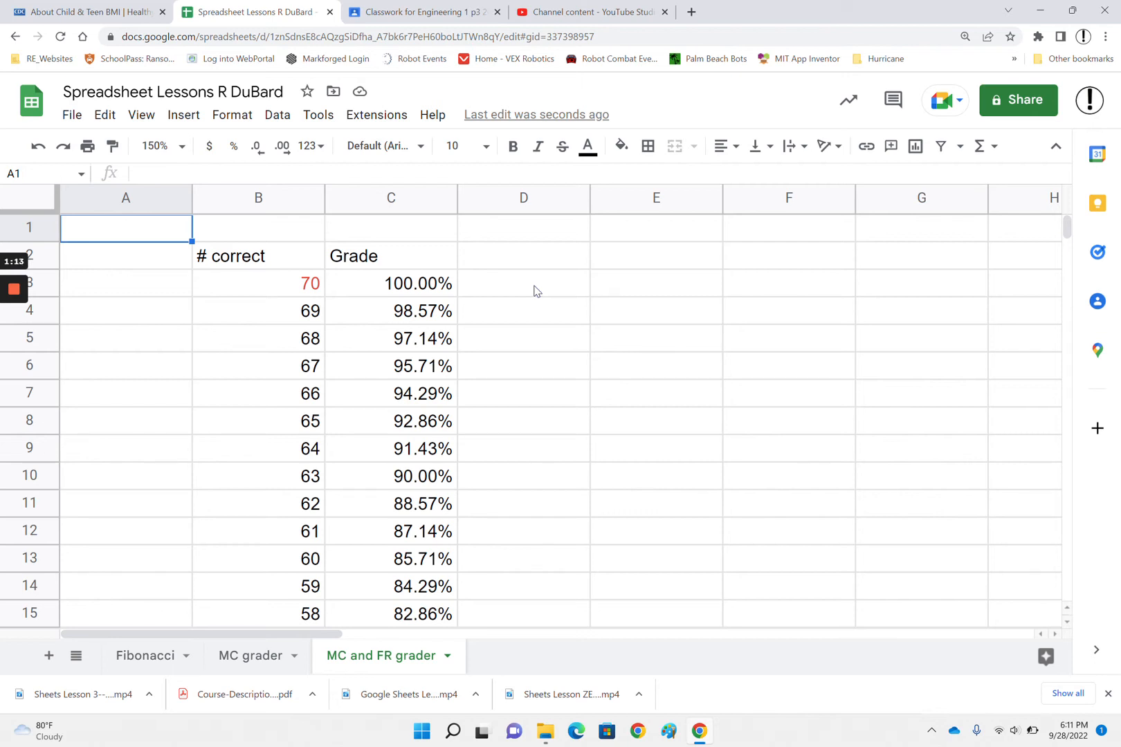
- Enter the heading "FR >" in C1 and replace the "# correct" heading in B2 with "MC v"
click(310, 282)
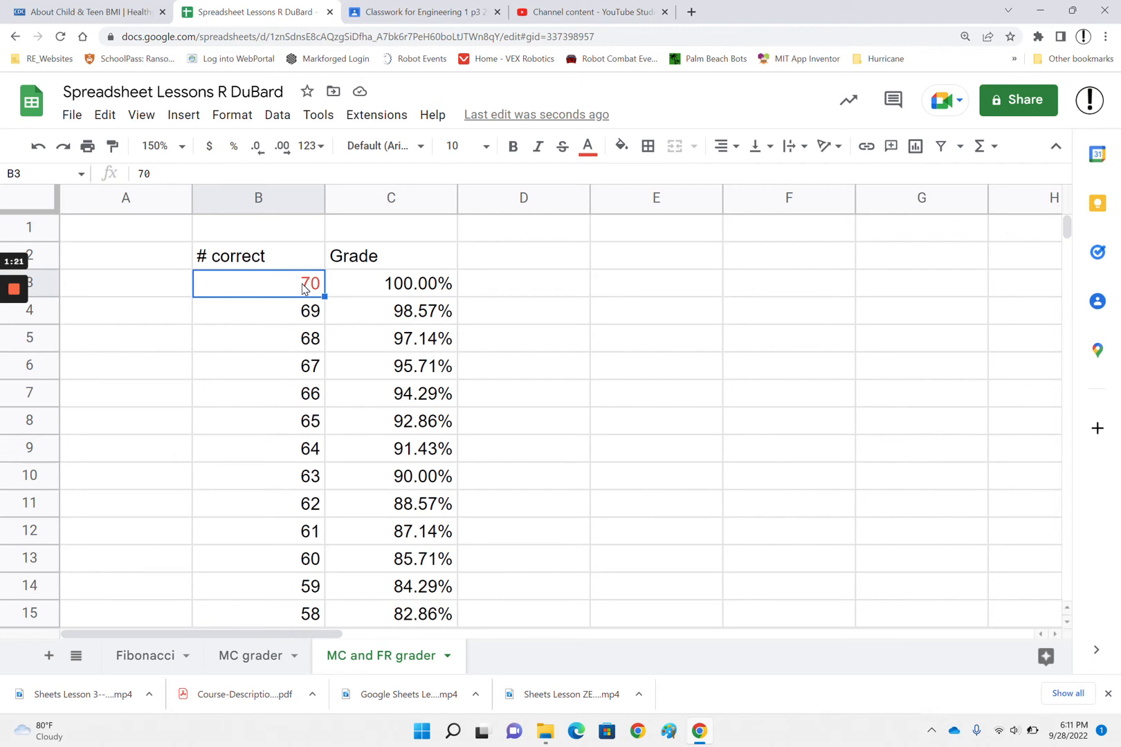
click(374, 237)
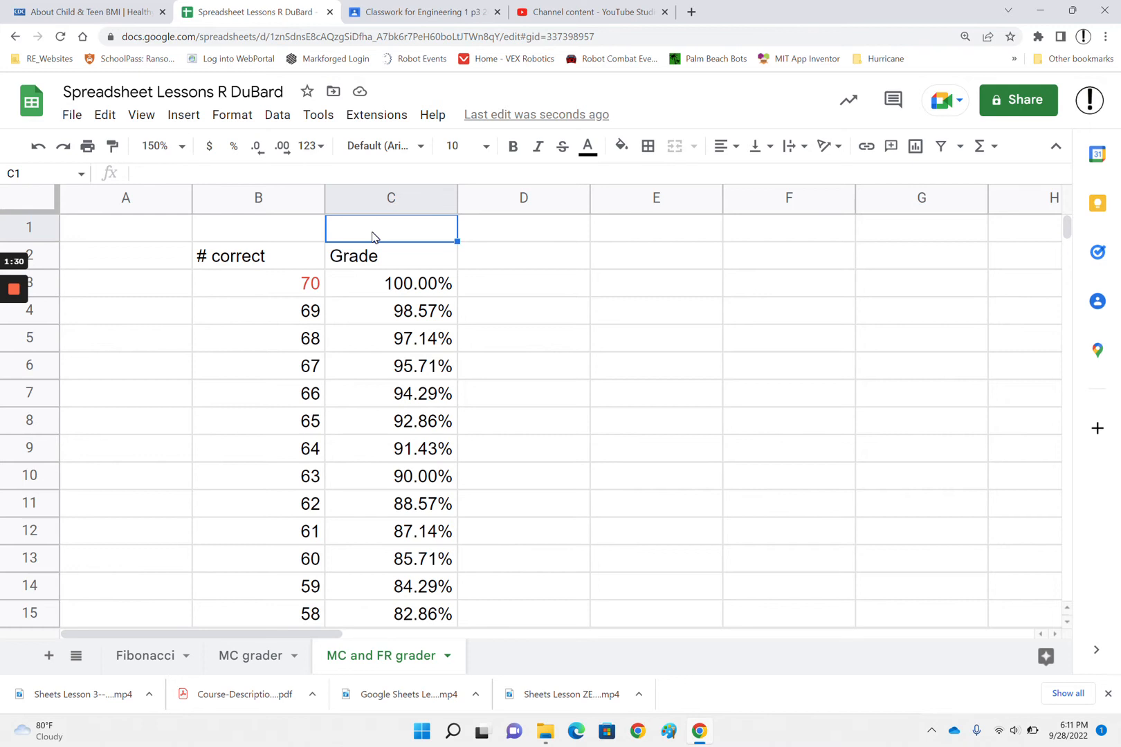
text(FR)
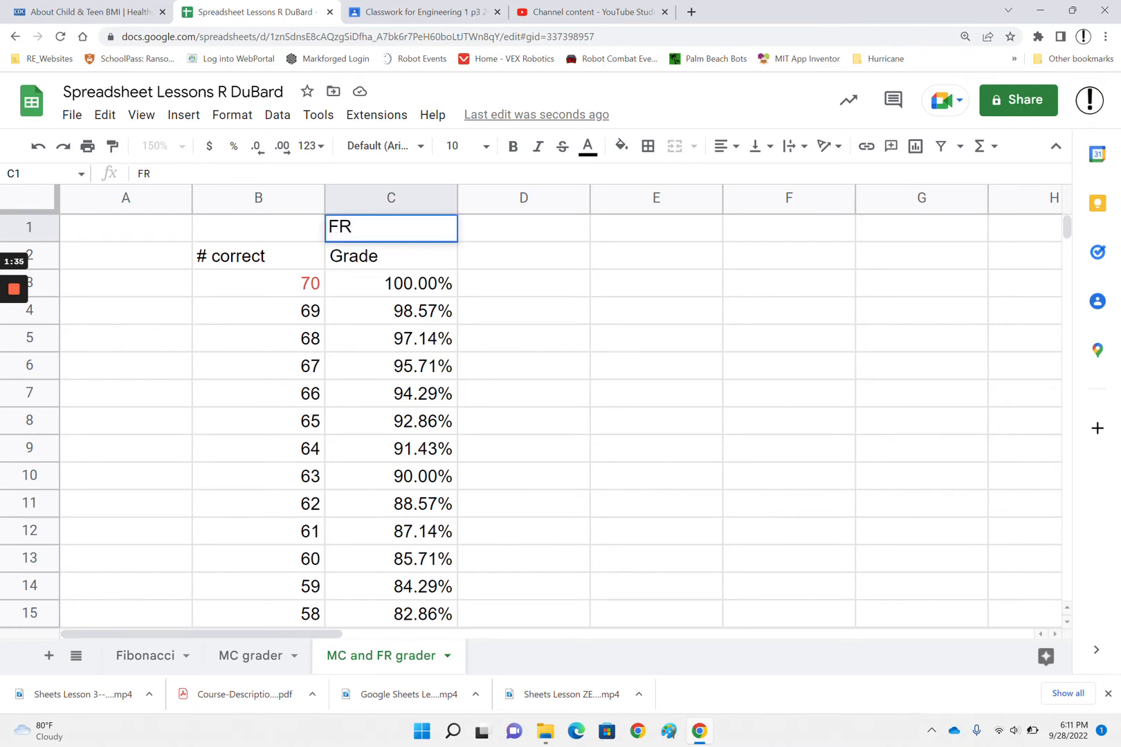
text(.\)
key(BackSpace)
key(BackSpace)
text(>)
click(268, 260)
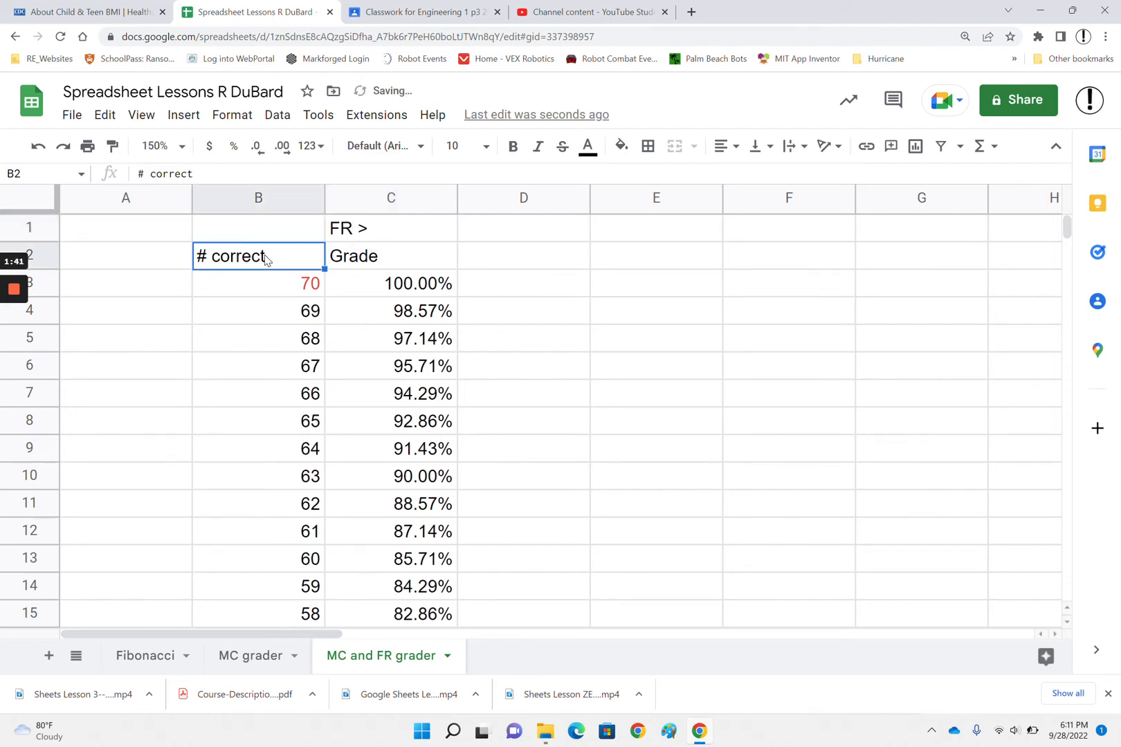
text(MC )
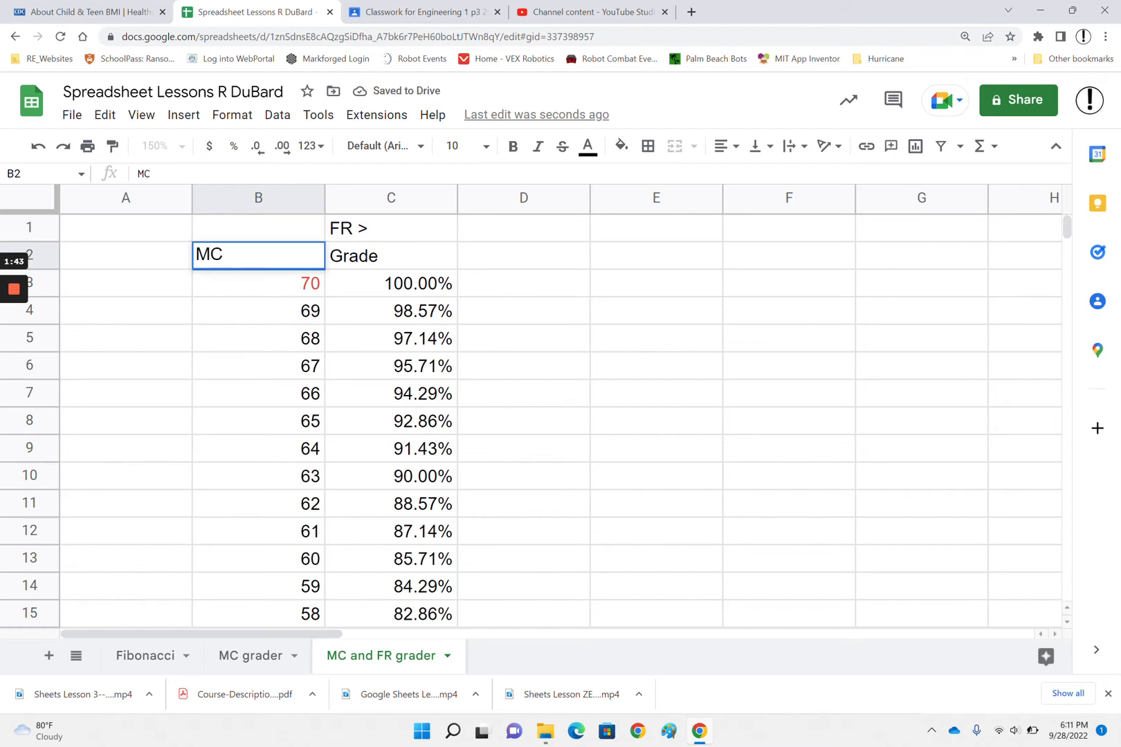
text(v)
- Clear the Grade heading and the percentages below it in C2:C21
click(396, 267)
drag(397, 268, 435, 331)
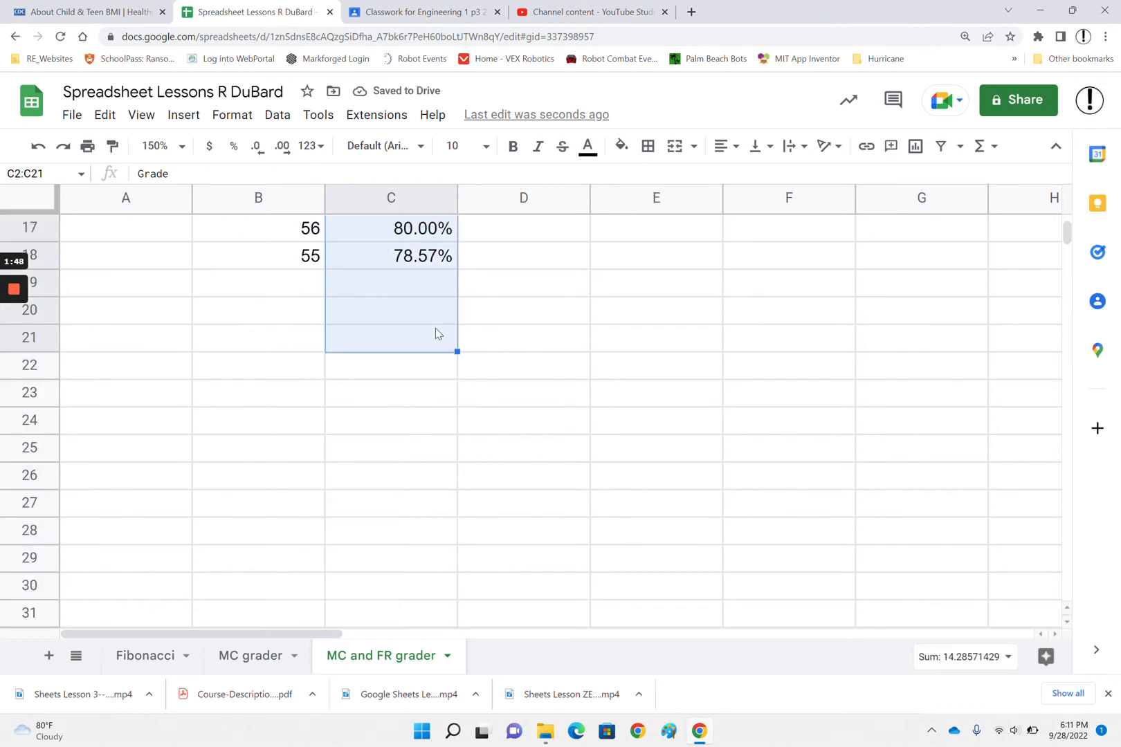
key(Delete)
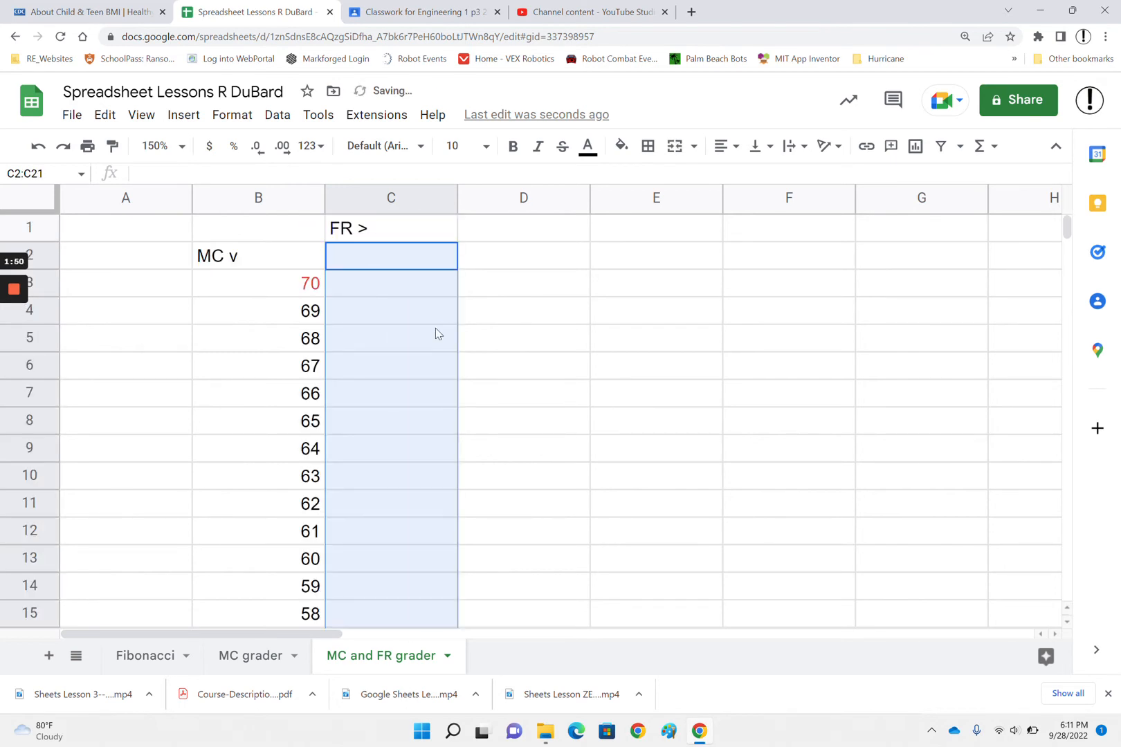
- Set the maximum multiple-choice score in B3 to 40 and enter the maximum free-response score 10 in C2
click(307, 287)
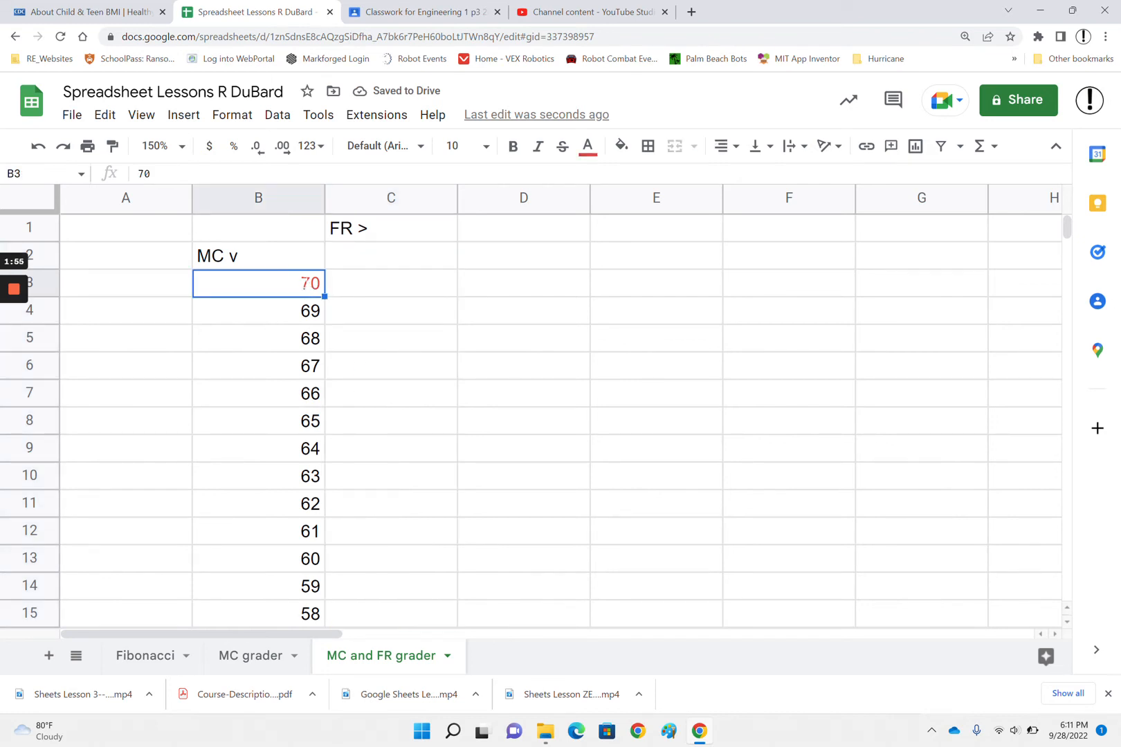
text(40)
click(405, 259)
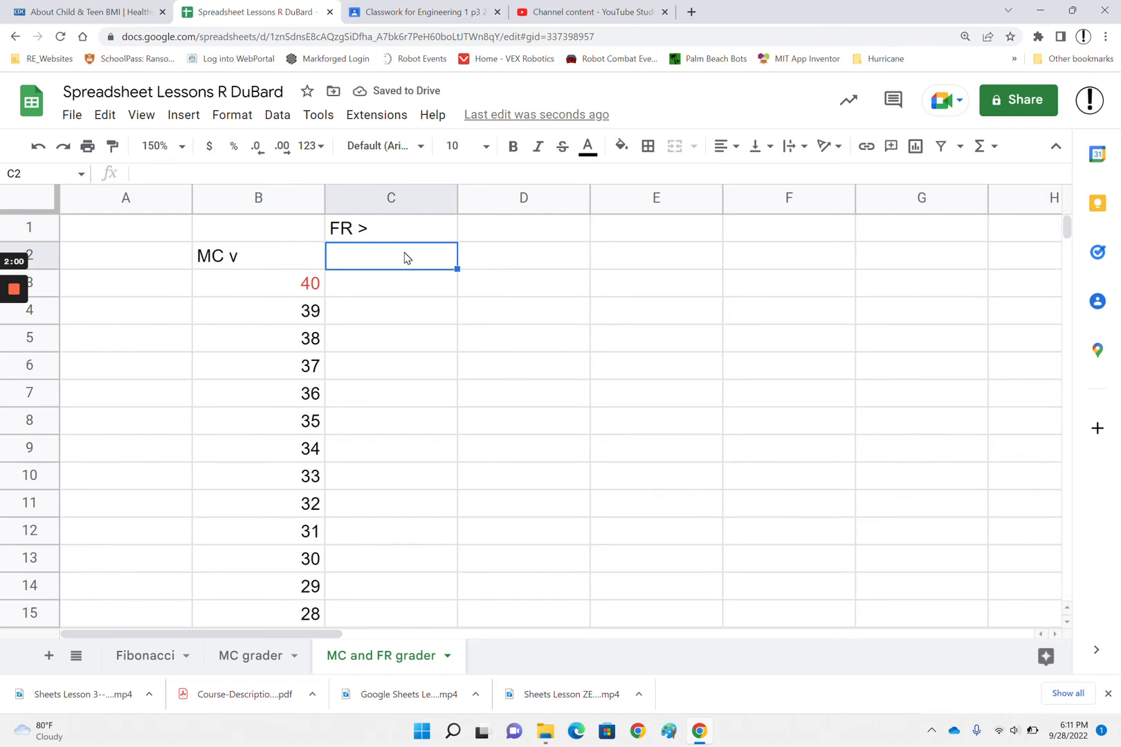
text(10)
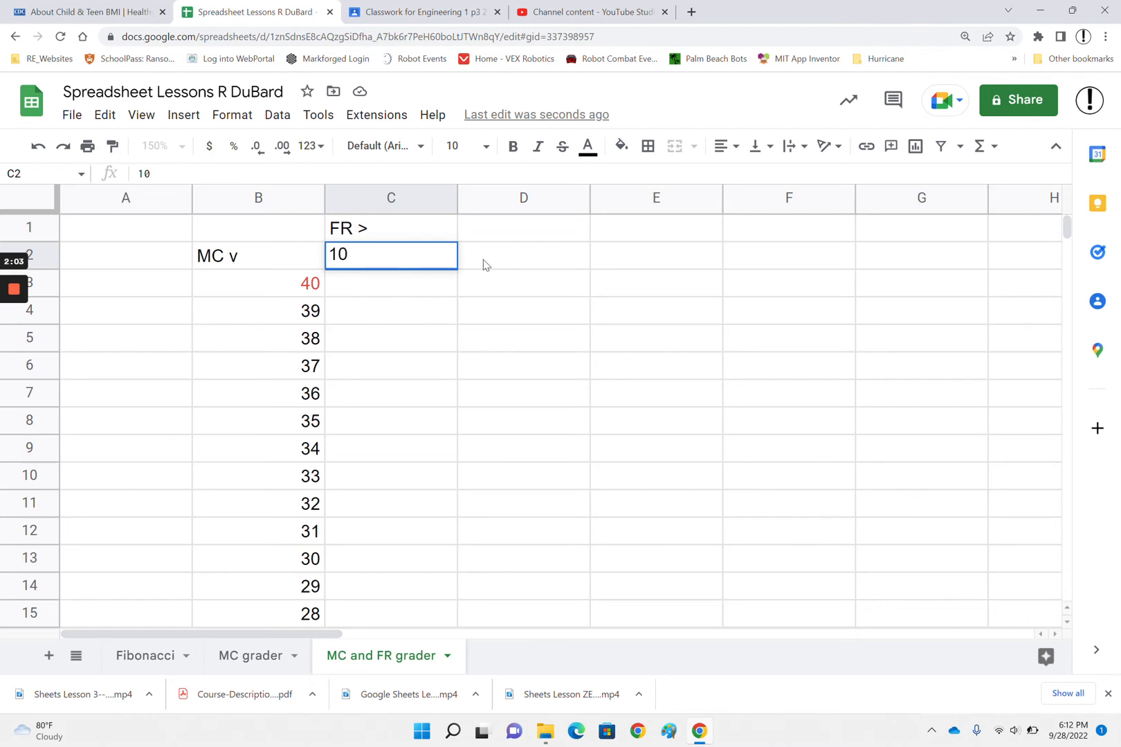
click(517, 267)
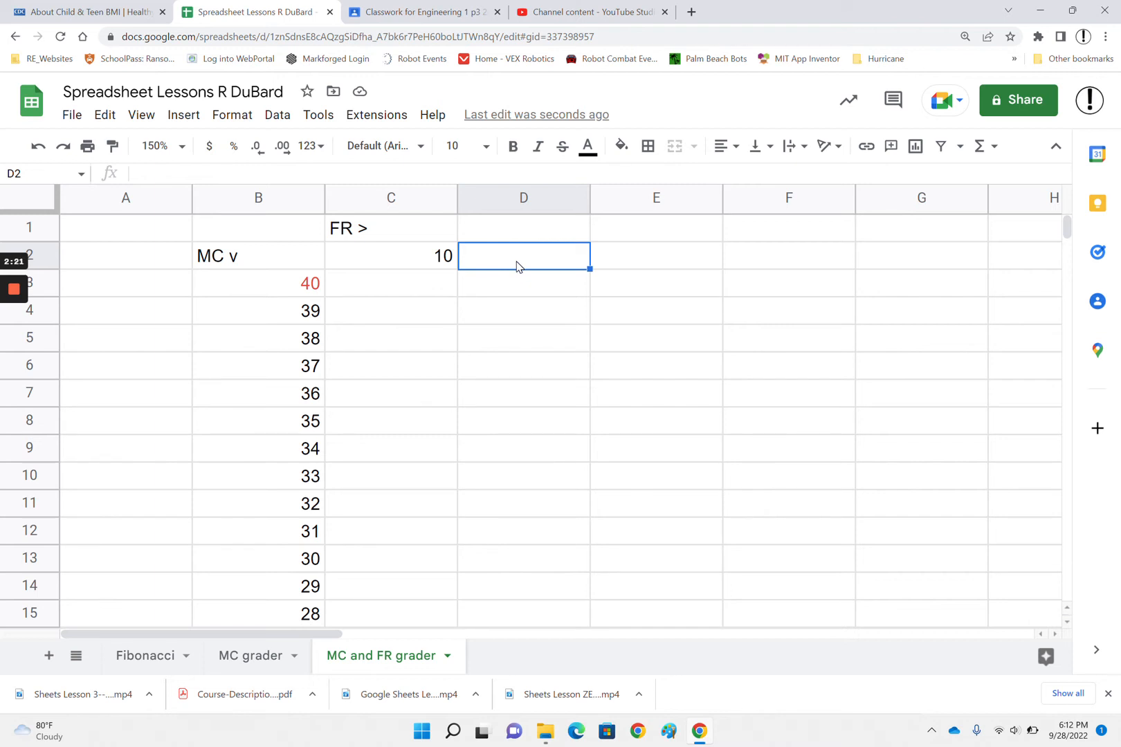
- Color the maximum free-response score in C2 with the same custom red as the score in B3
click(445, 261)
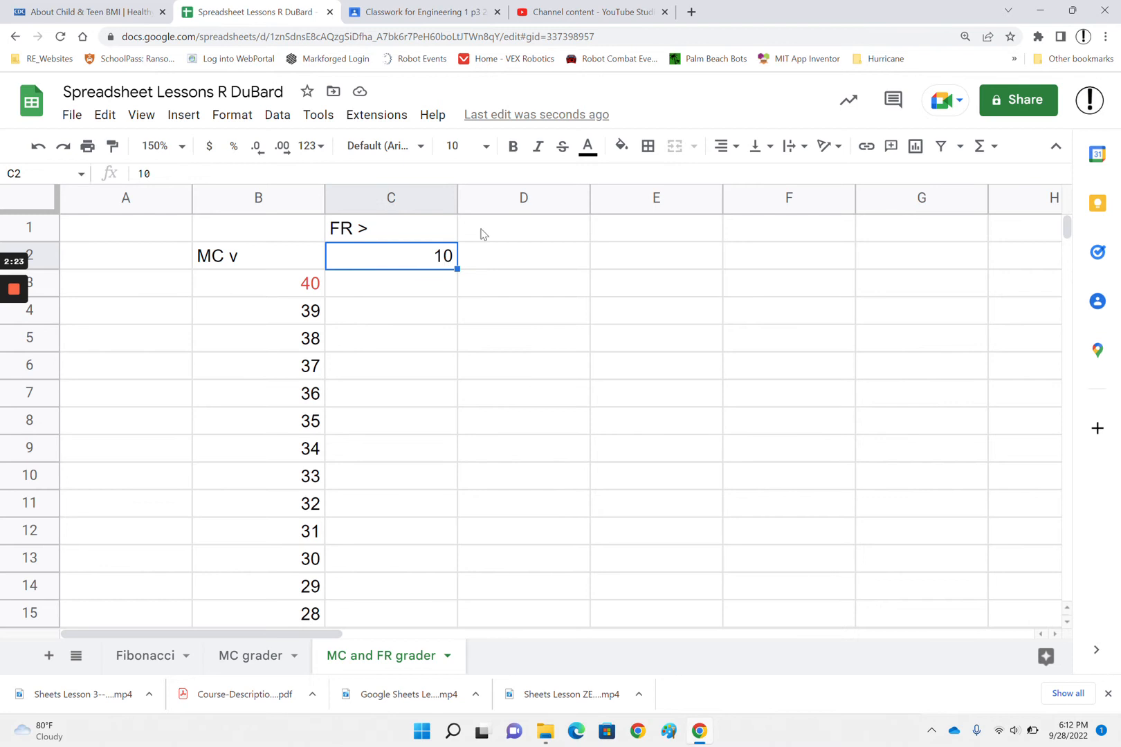
click(589, 145)
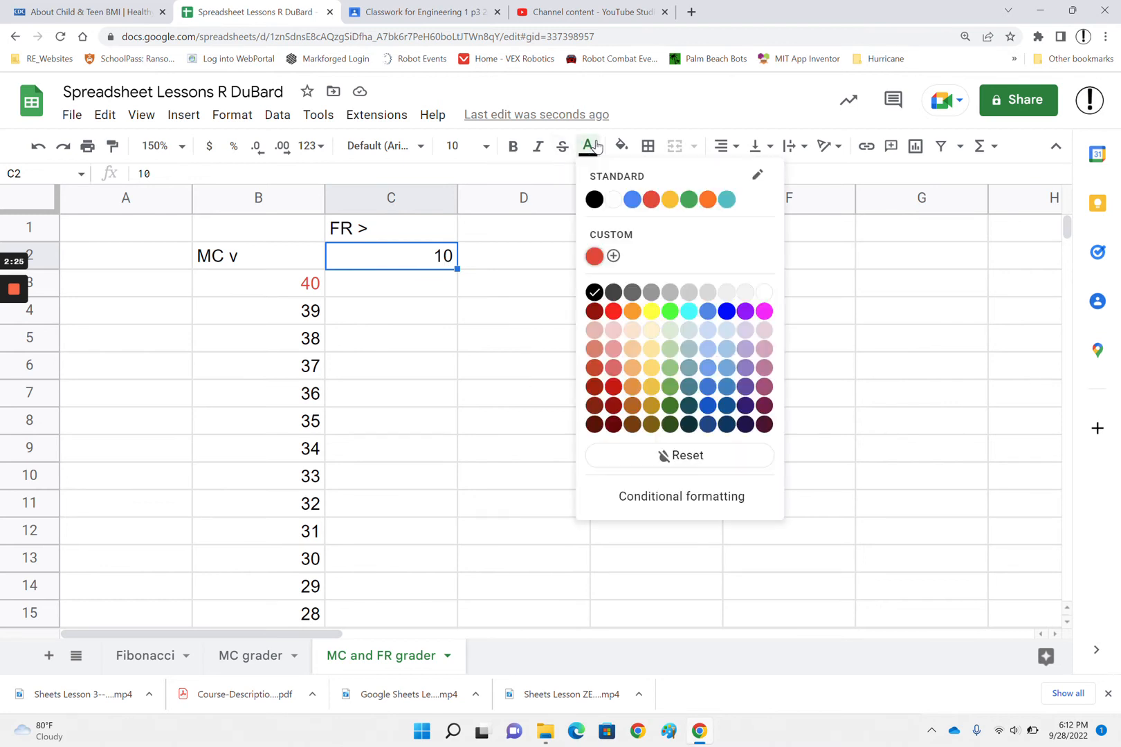
click(594, 261)
- Enter the formula =C2-.5 in D2 to lower the free-response score by half a point
click(545, 268)
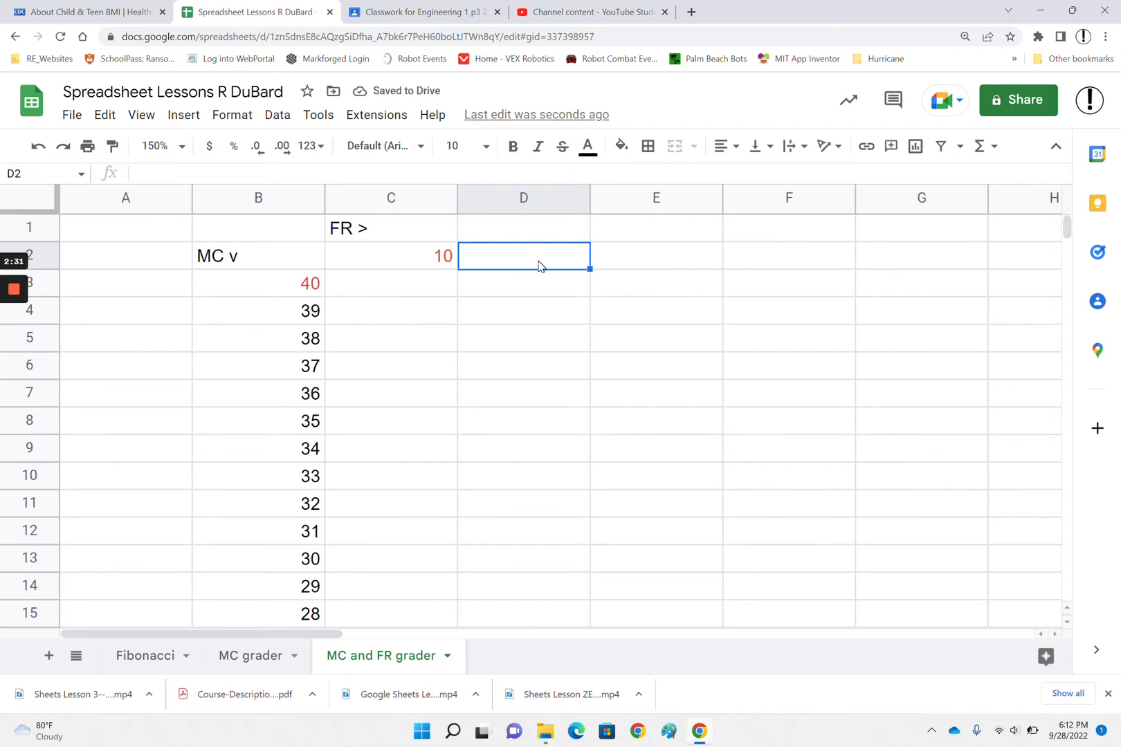
text(=)
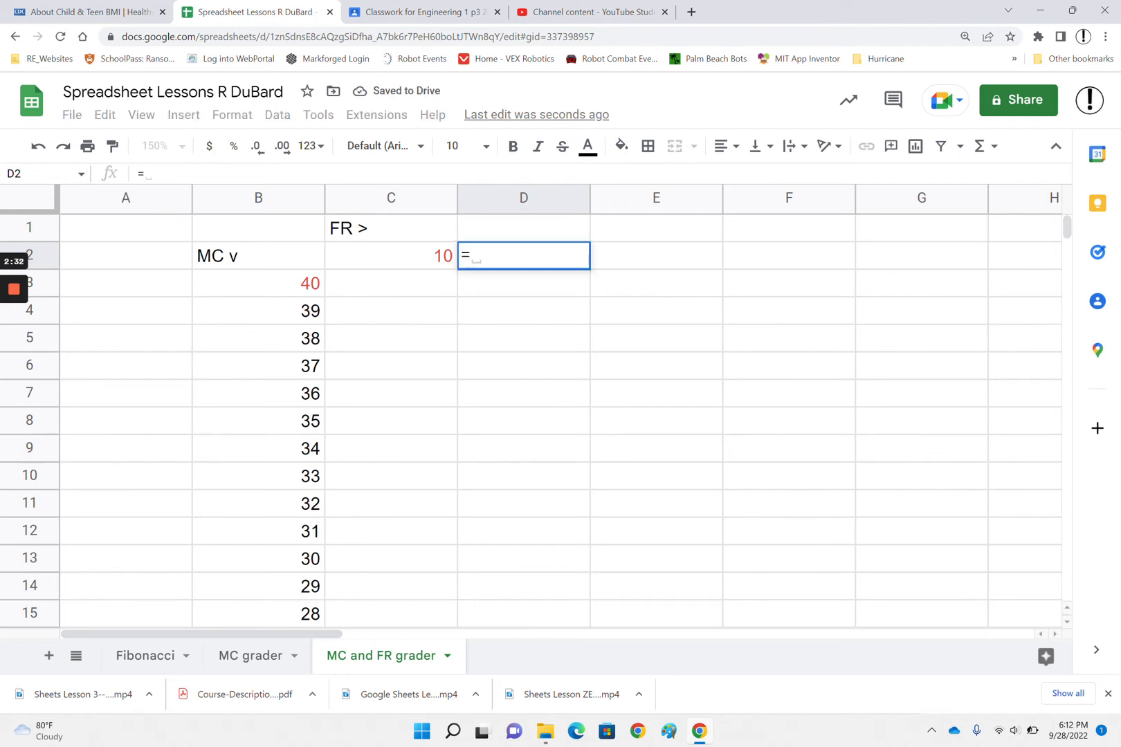
click(442, 265)
text(-)
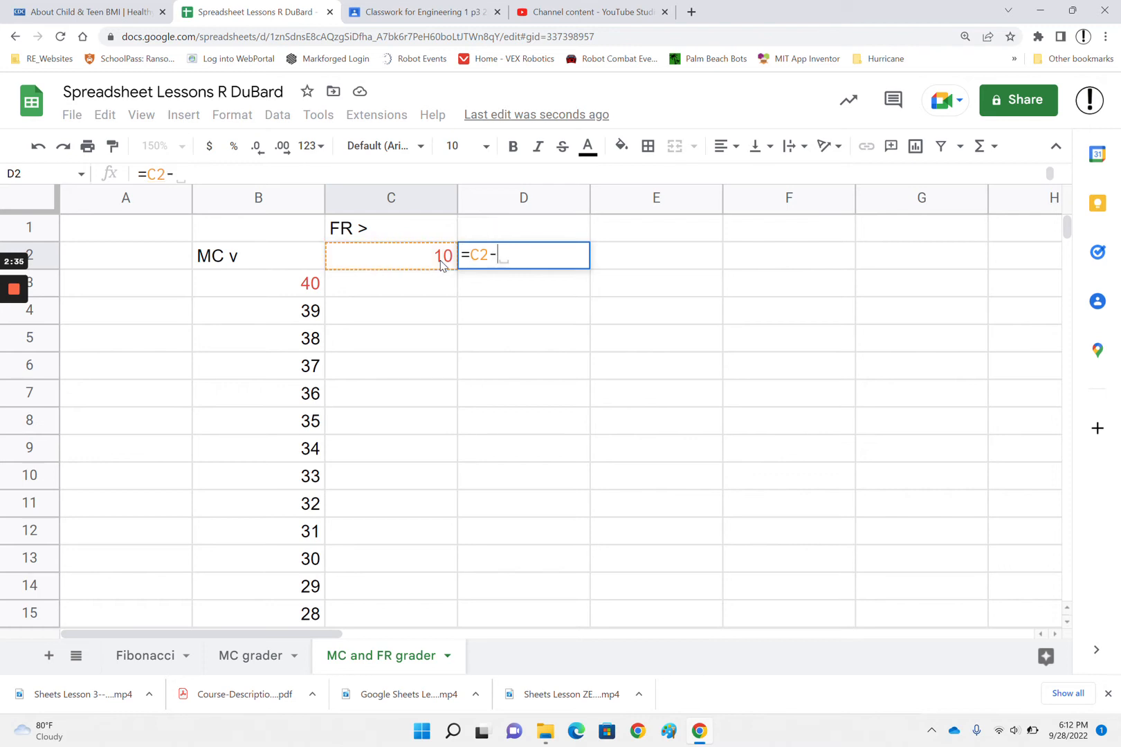
text(.5)
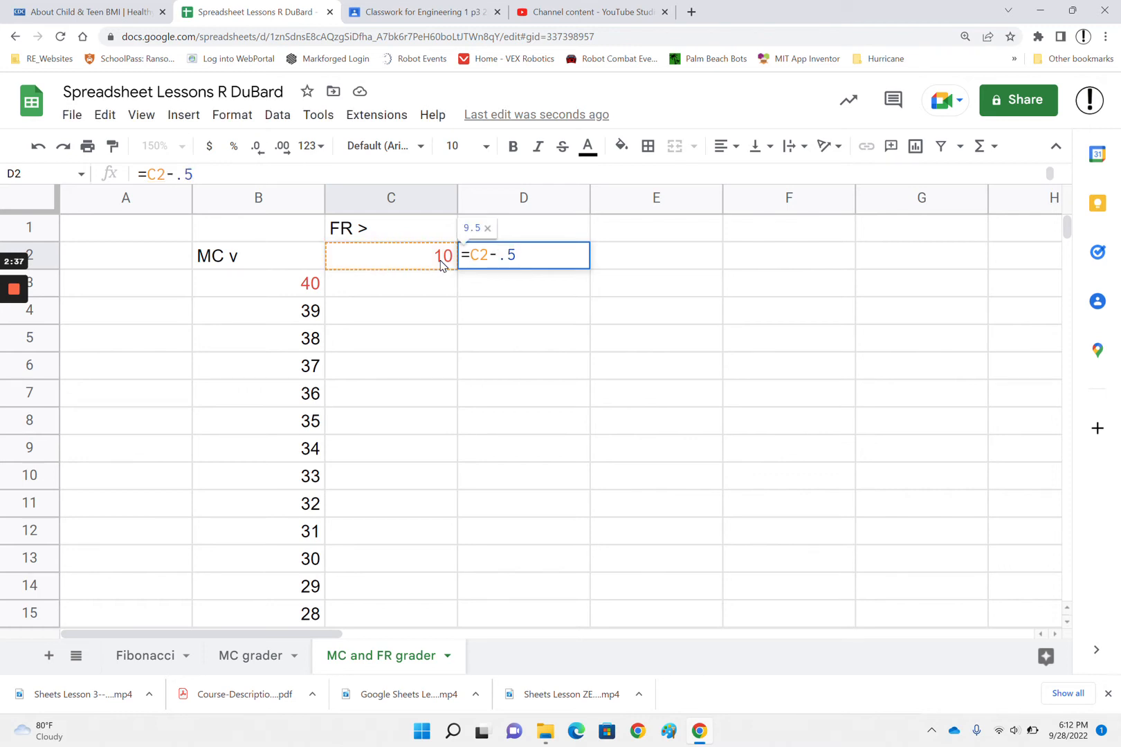
key(Return)
click(553, 256)
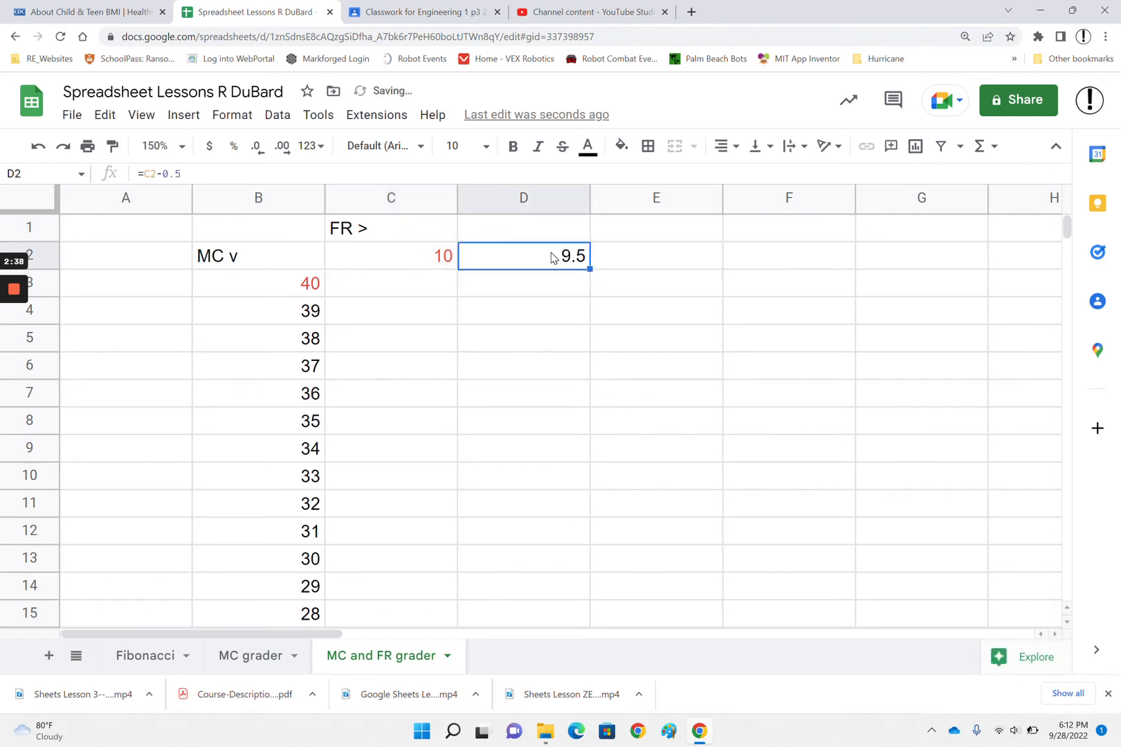
click(428, 257)
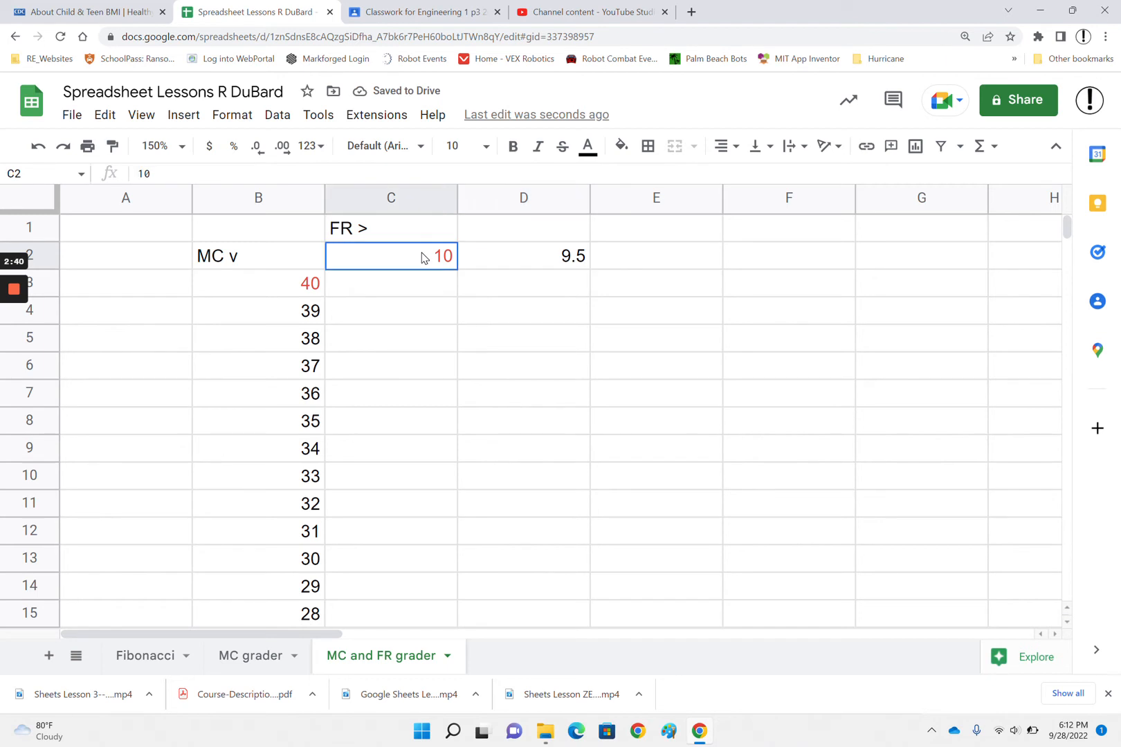
- Fill the half-point formula from D2 across row 2 through L2
click(578, 257)
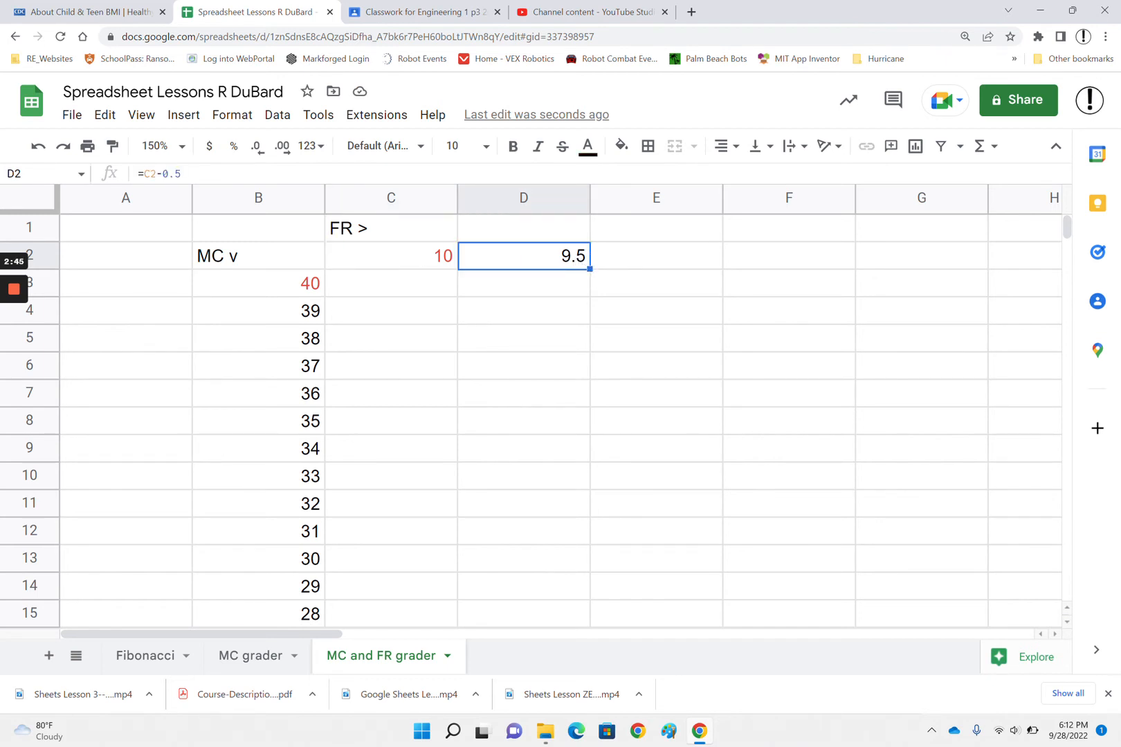
drag(590, 269, 1081, 266)
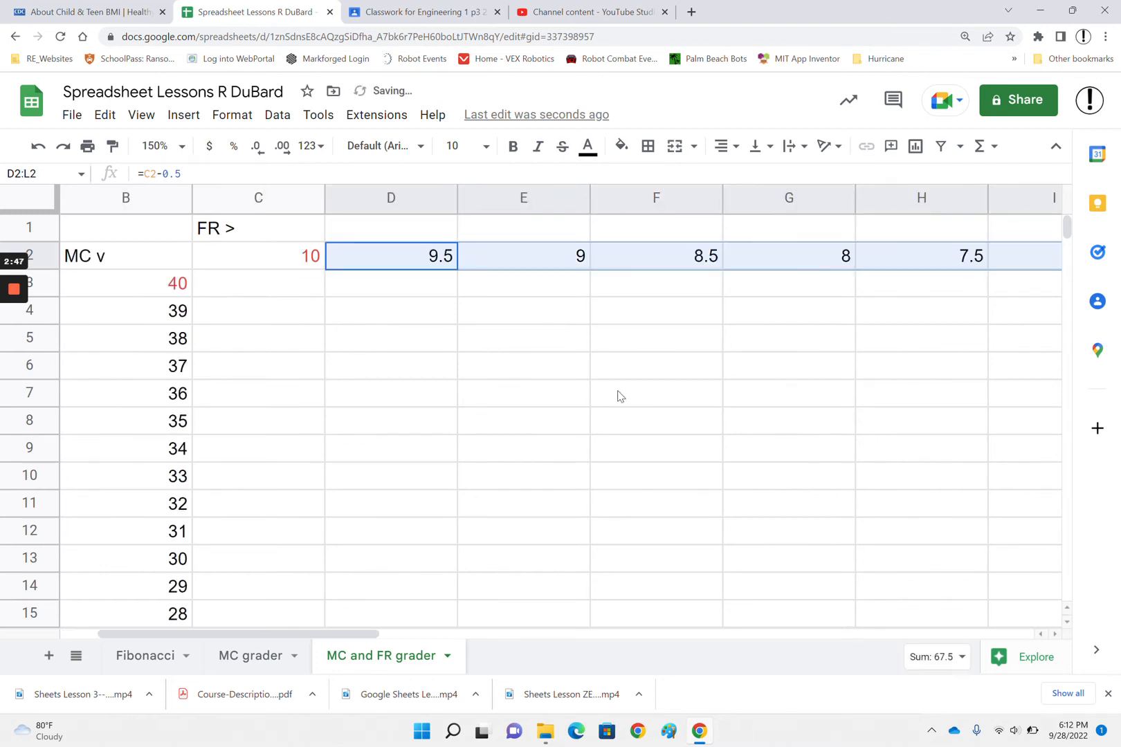
scroll(621, 397, left, 2)
- Examine the cell references in the filled formula in E2 and in the multiple-choice formula in B4
click(689, 260)
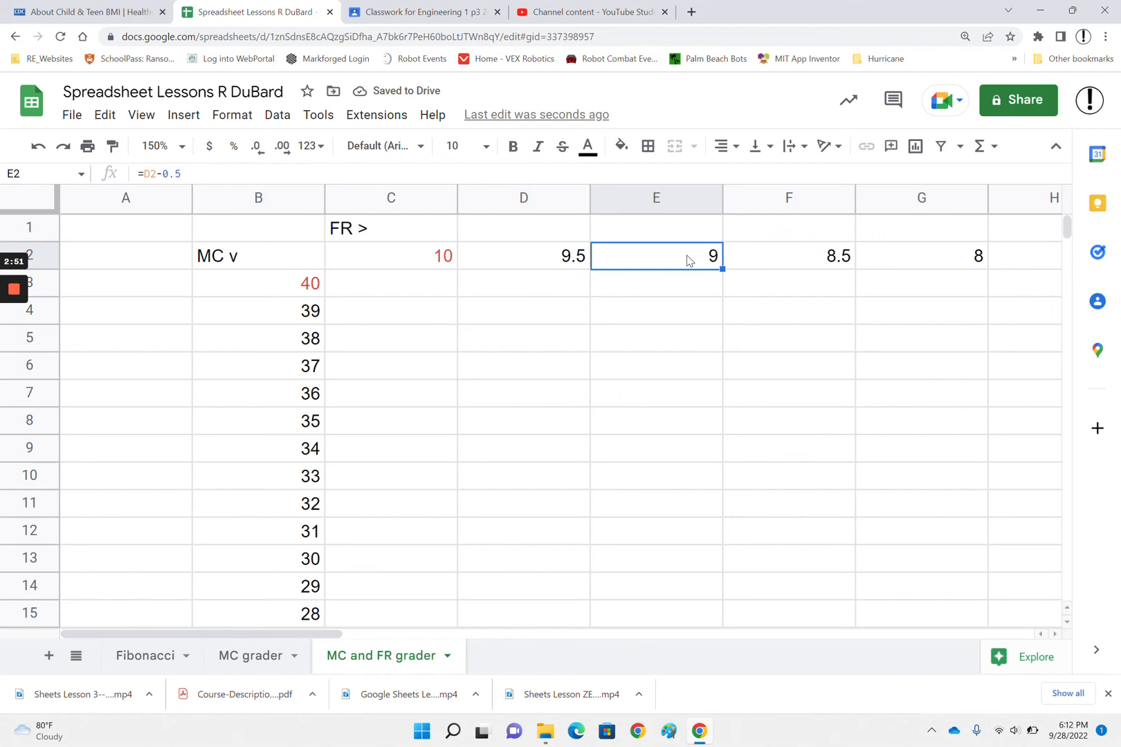
double_click(689, 260)
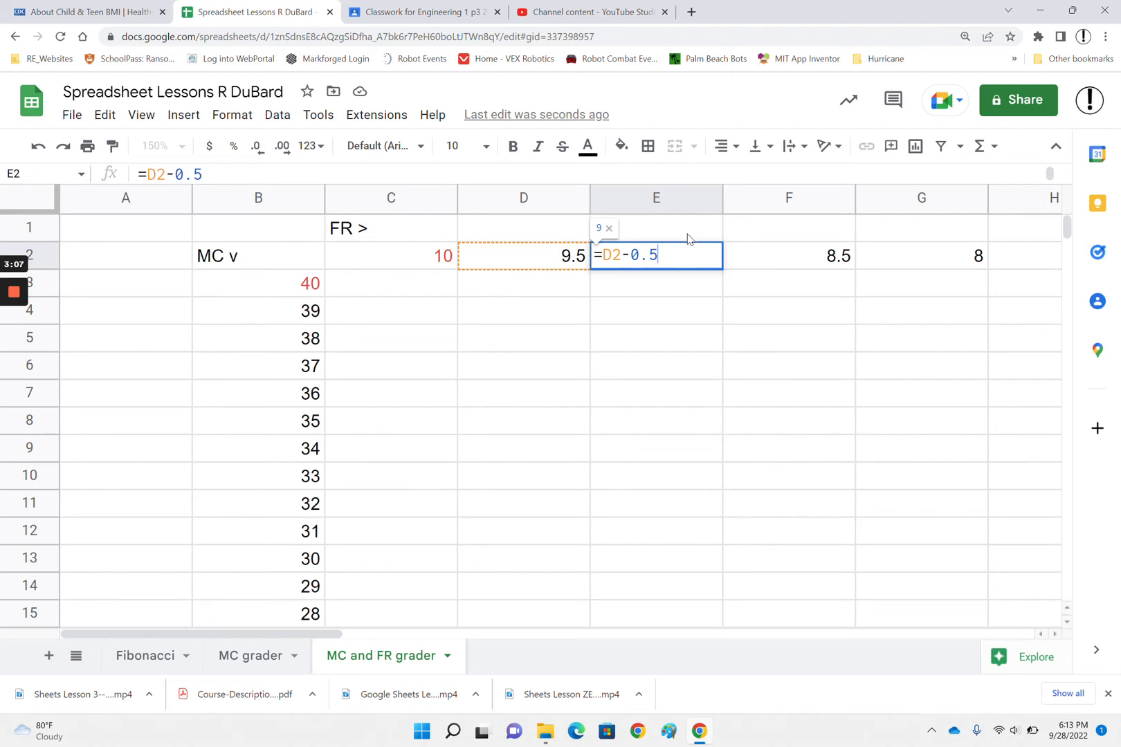
key(Escape)
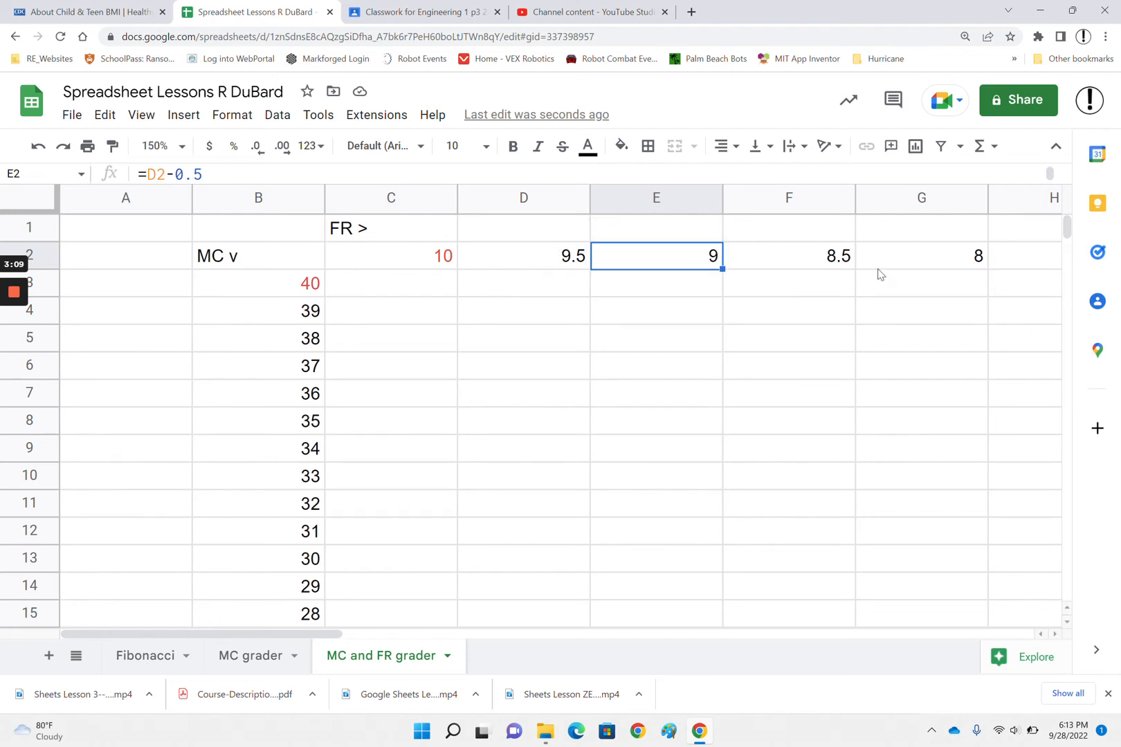
click(301, 323)
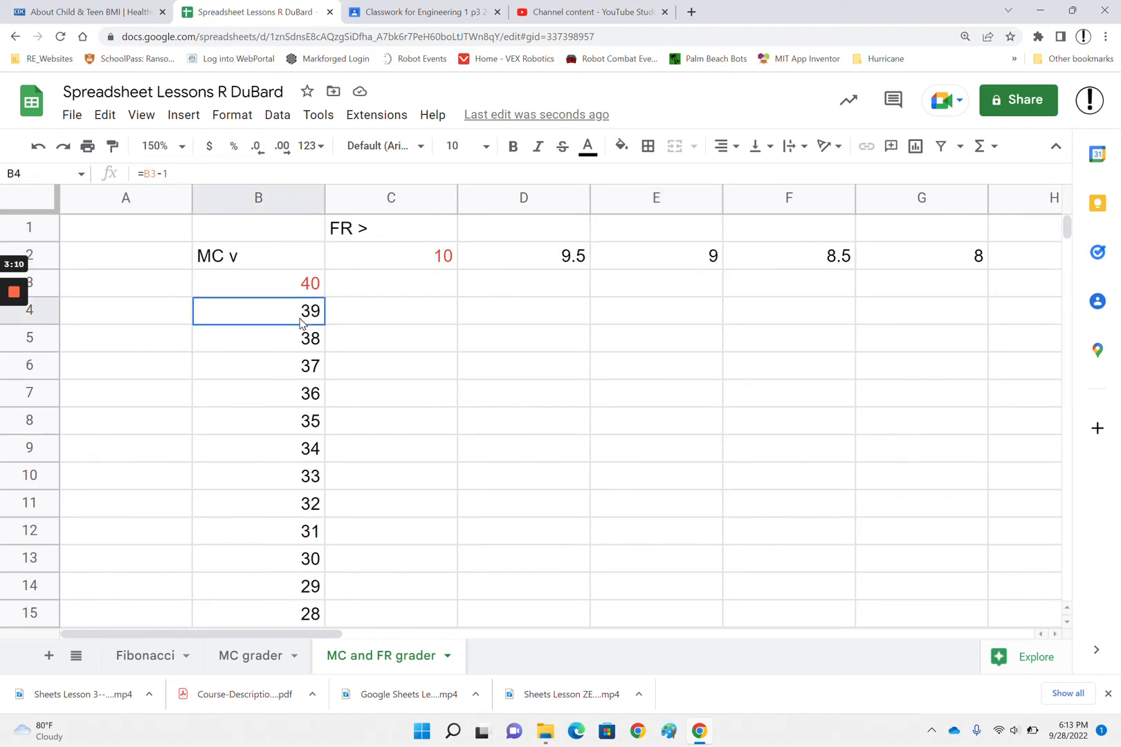
- Inspect the formula =B3-1 in B4 and the cell it references
text(=B3-1)
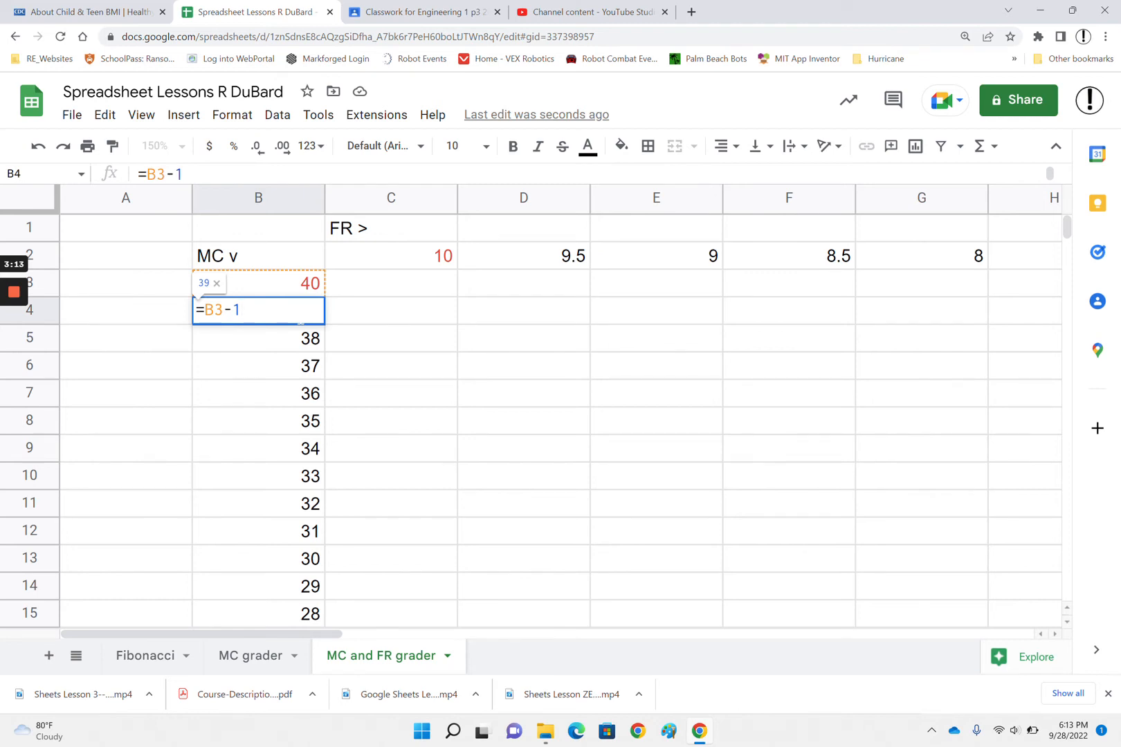
key(Return)
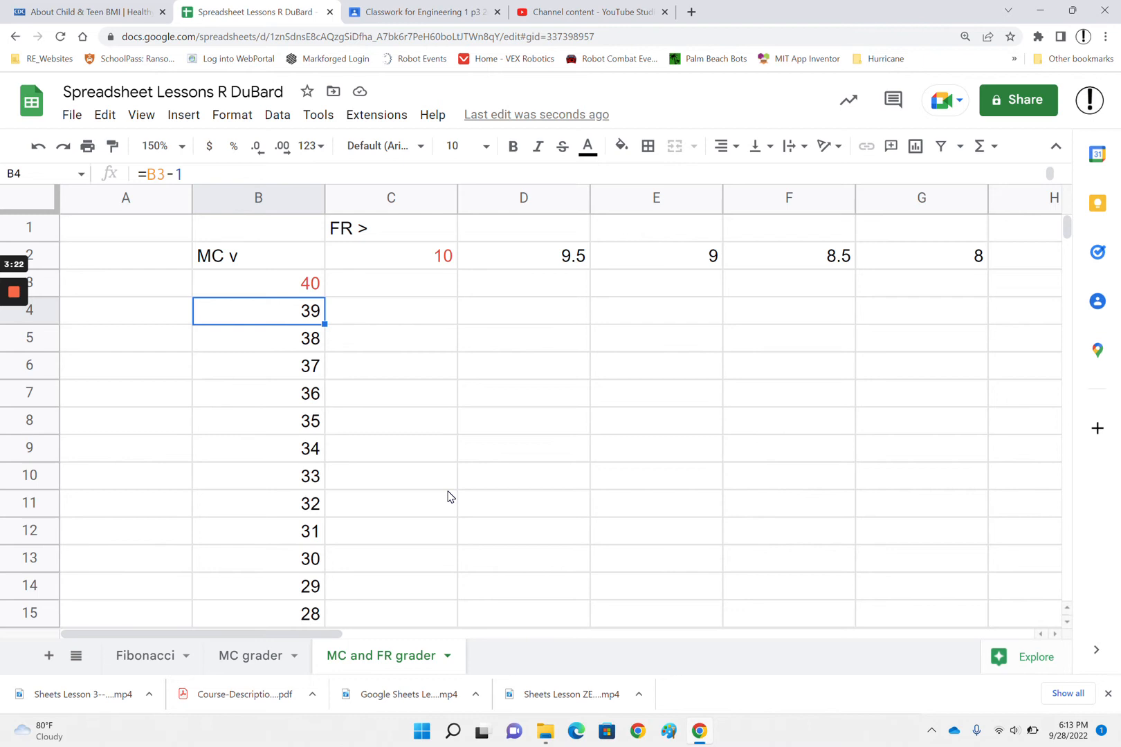
- Build the combined score formula =(B5+D2)/(B3+C2) in D5
click(559, 351)
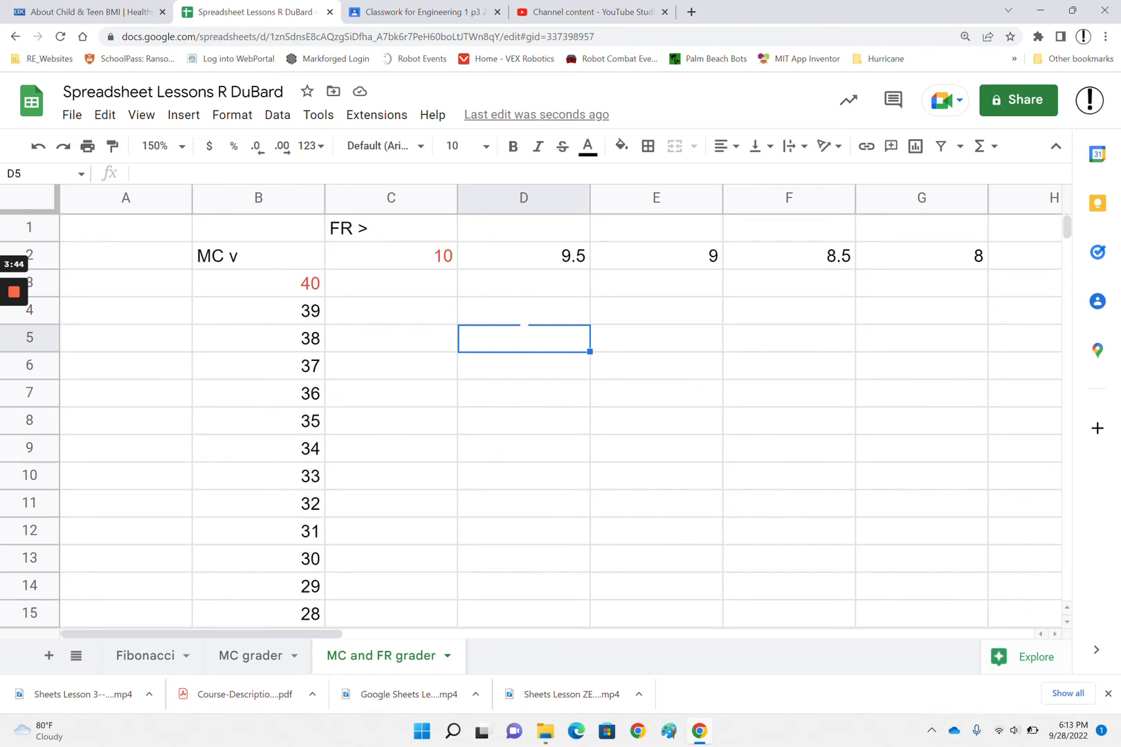
text(=)
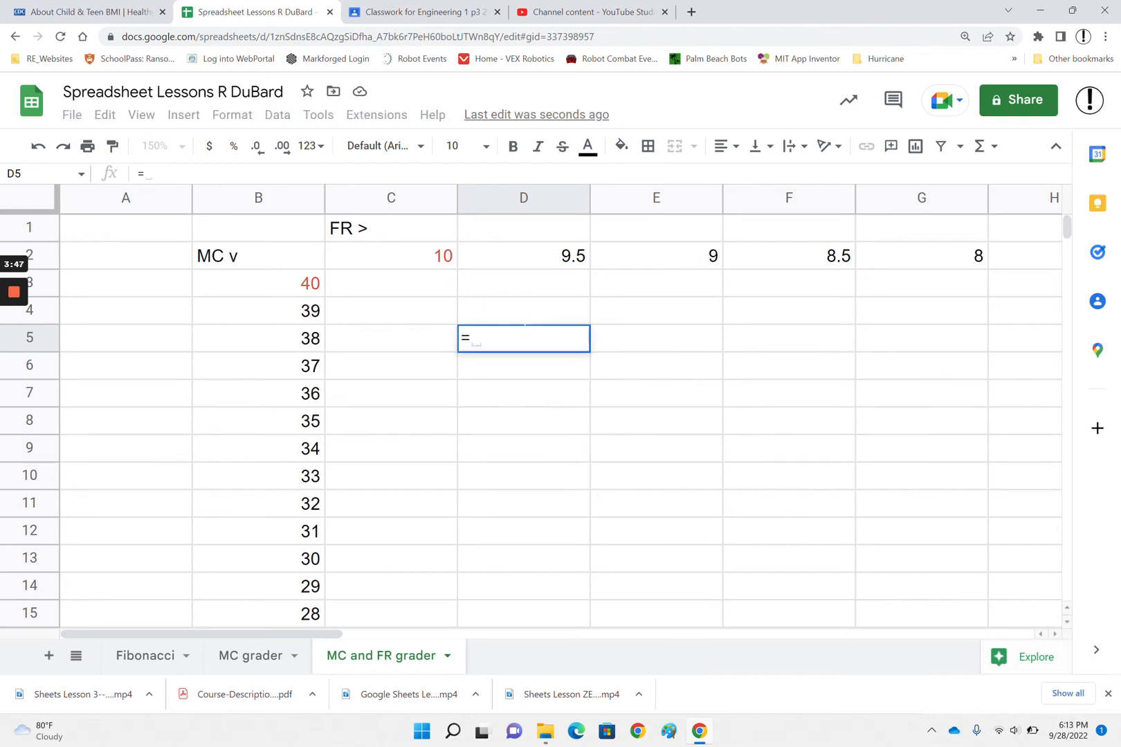
text(()
click(291, 339)
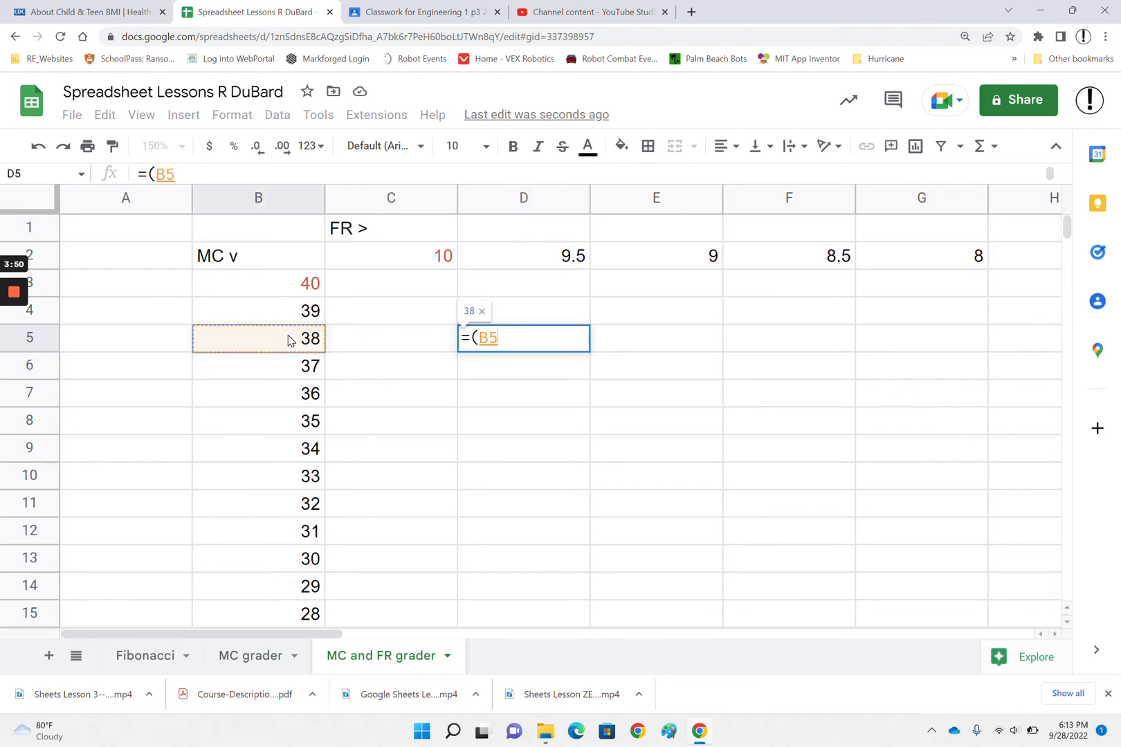
text(+)
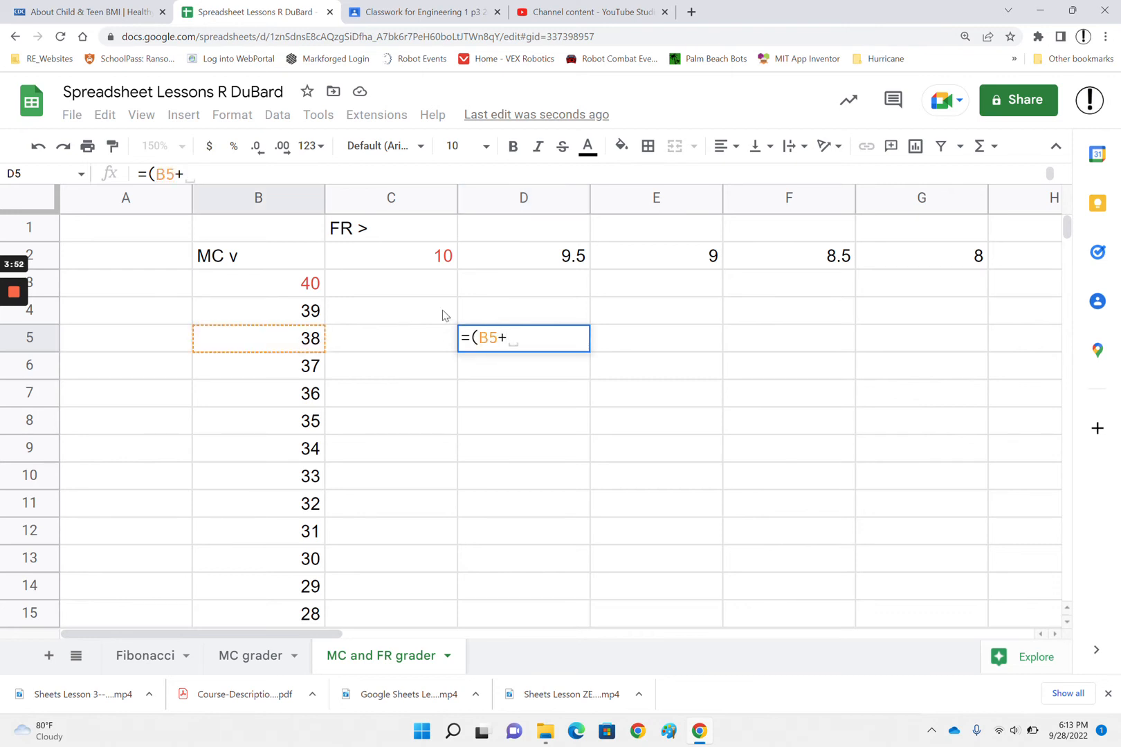
click(547, 257)
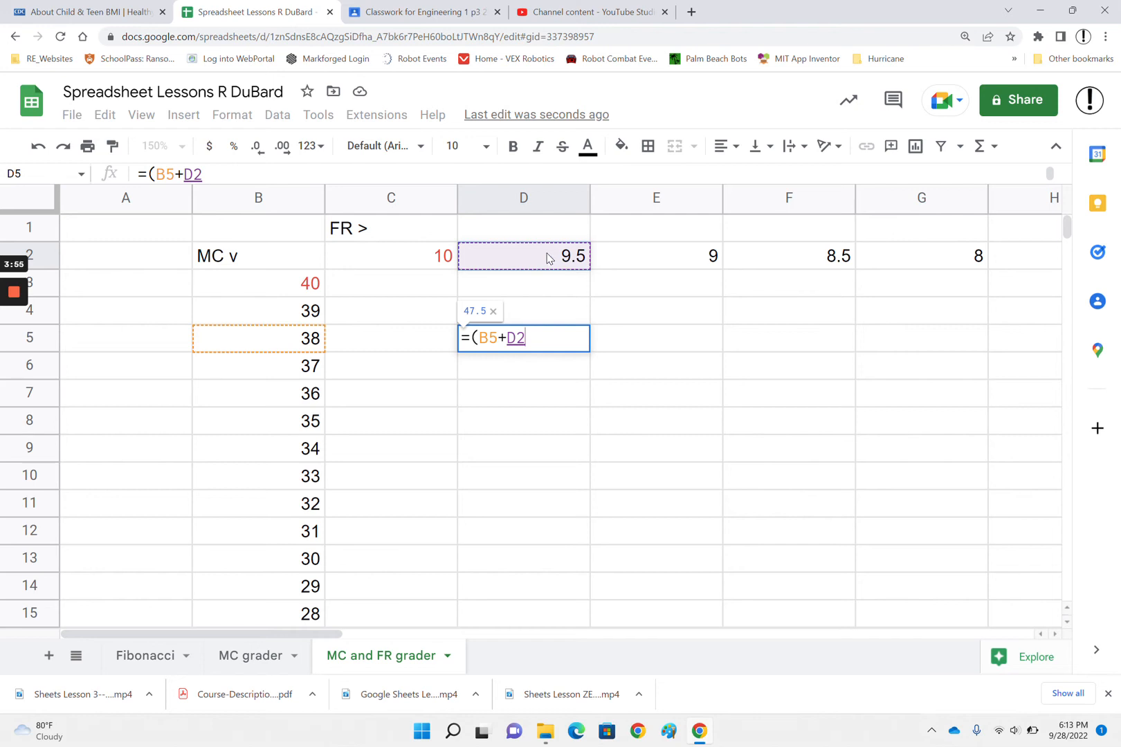
text()/()
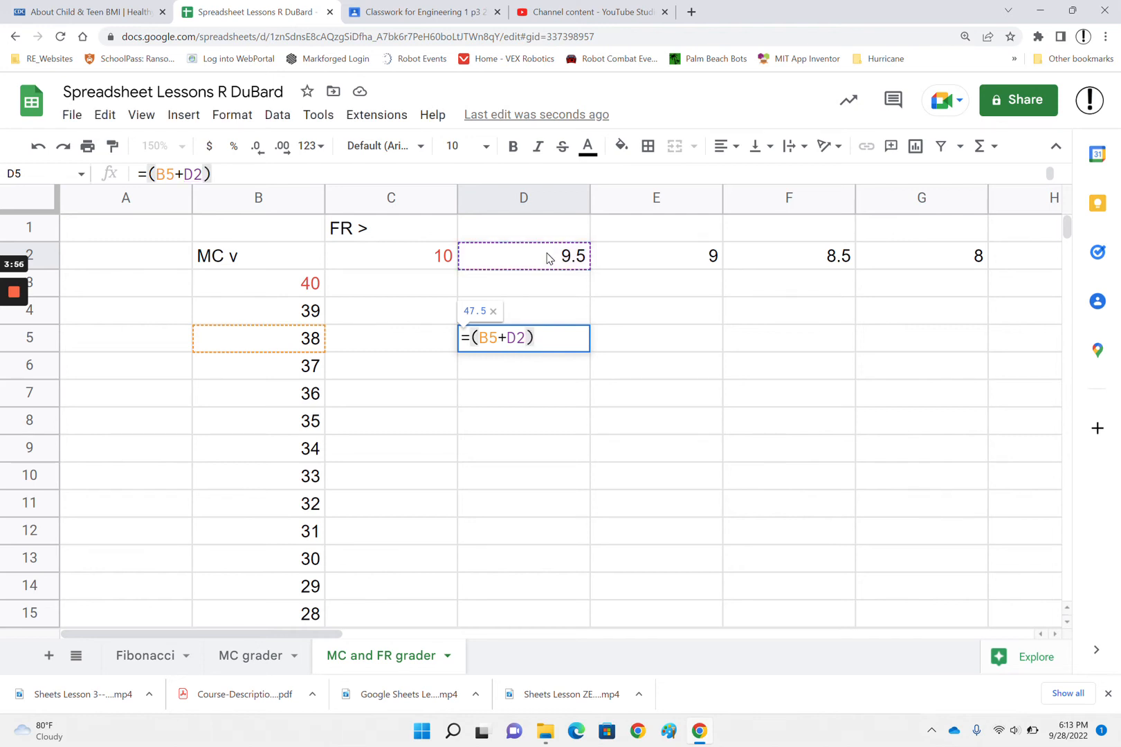
click(302, 280)
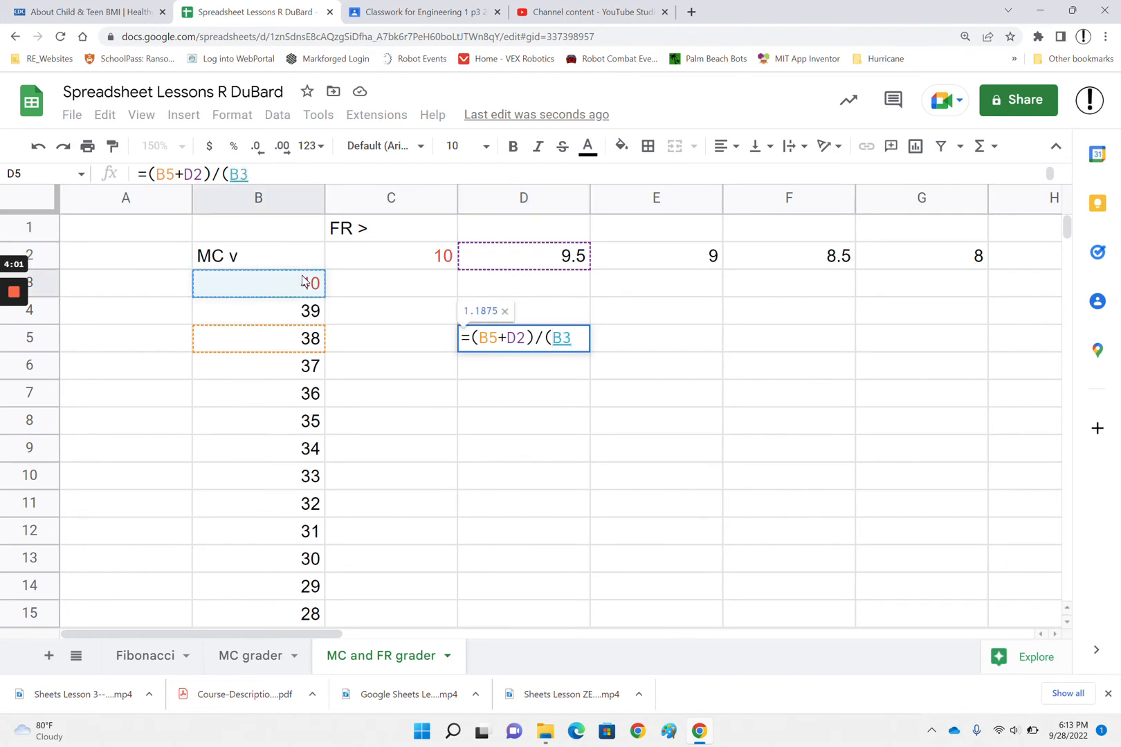
text(+)
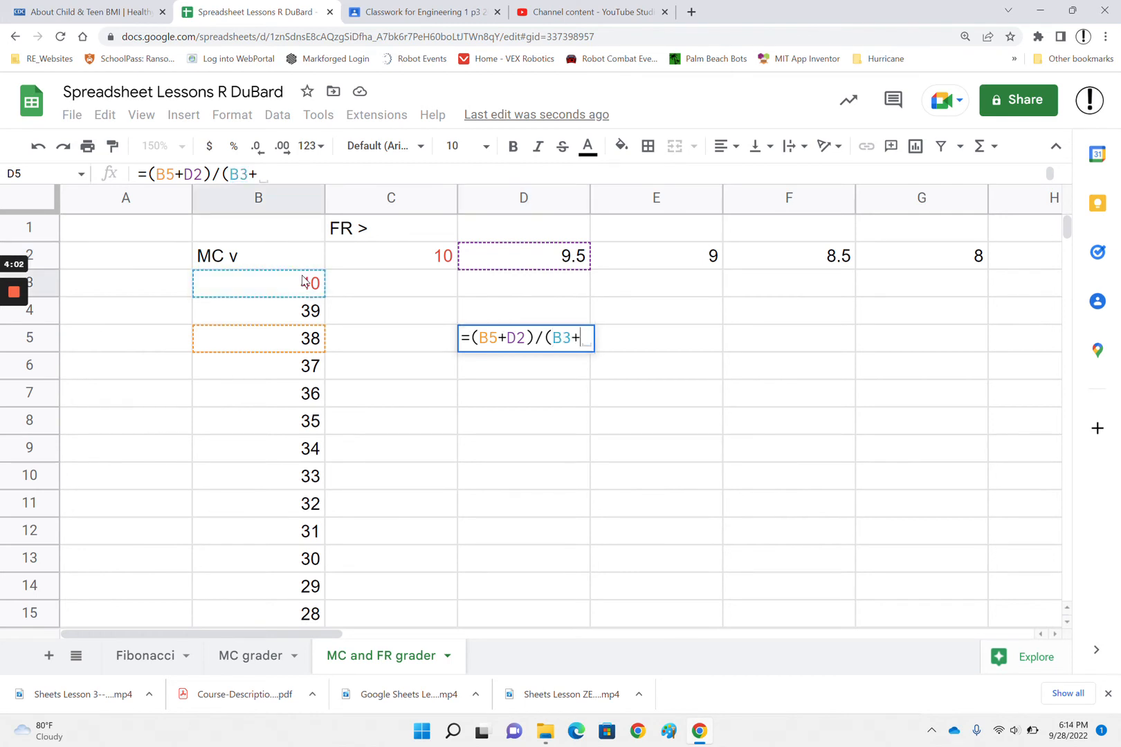
click(414, 256)
text())
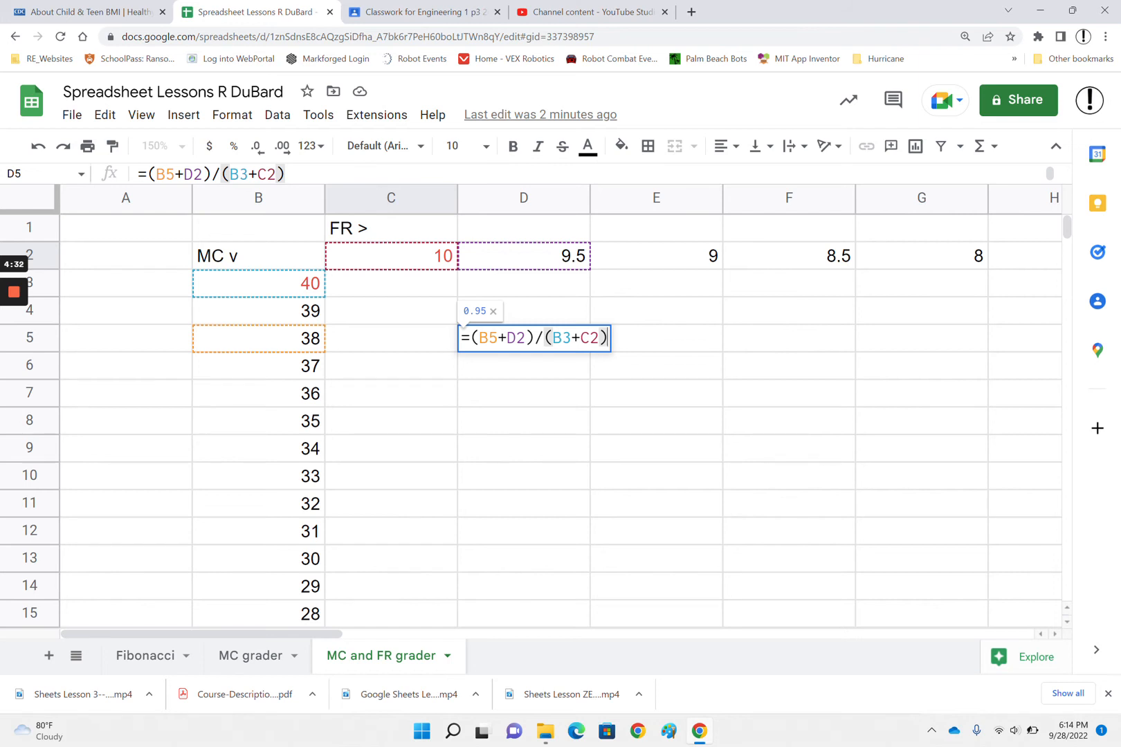
- Make the maximum multiple-choice reference in the D5 formula absolute as $B$3
click(561, 337)
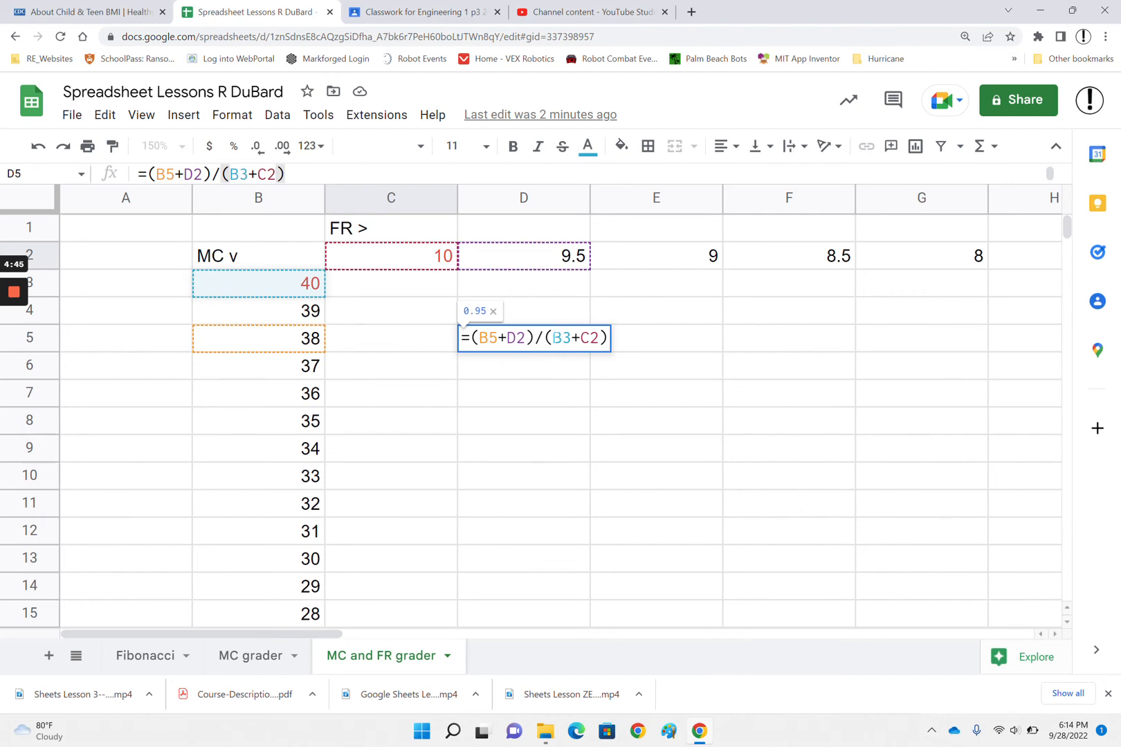
key(Left)
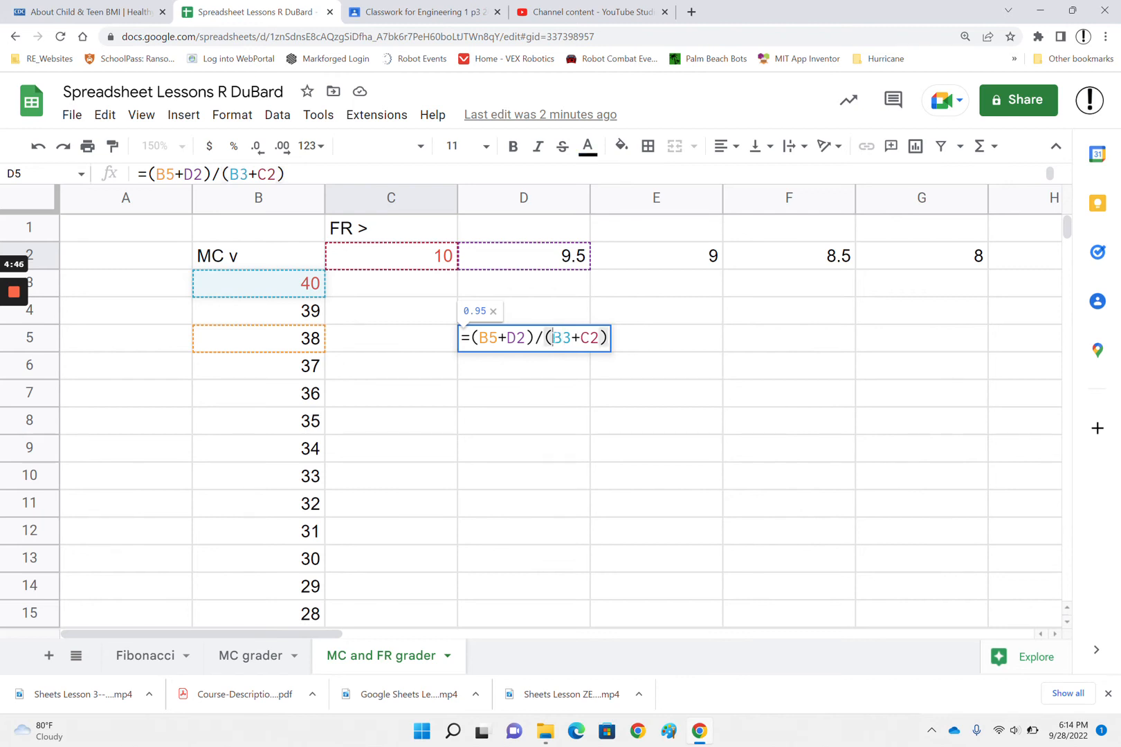
text($B)
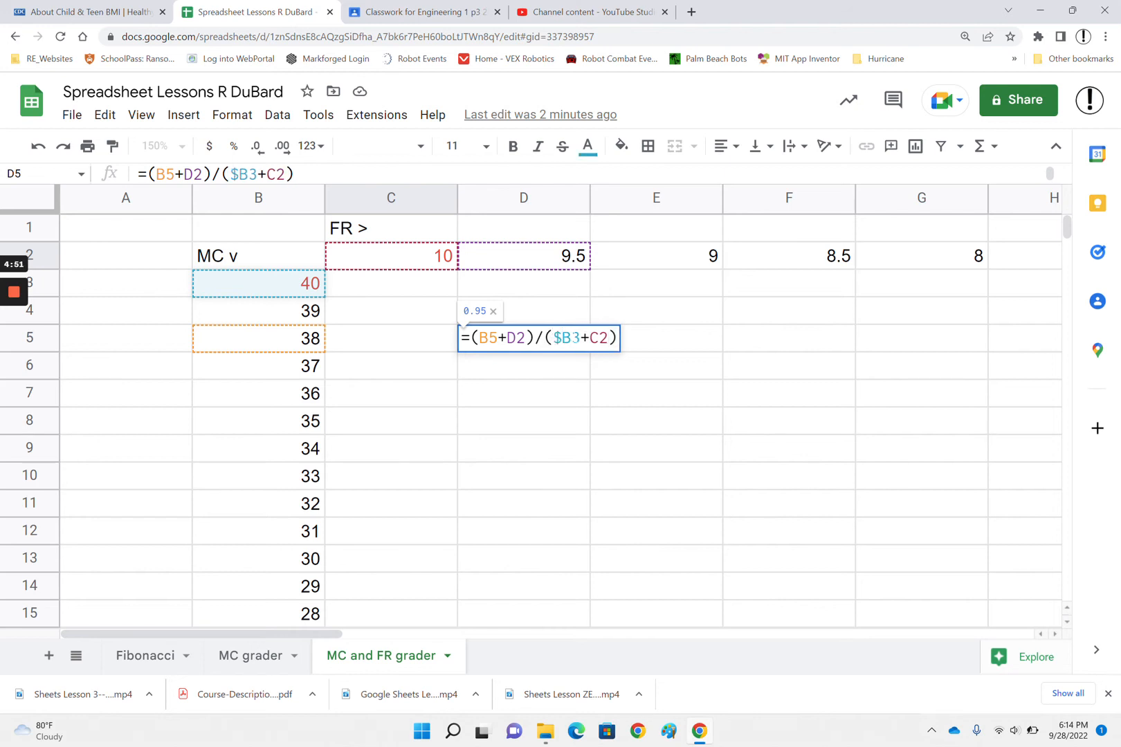
text($)
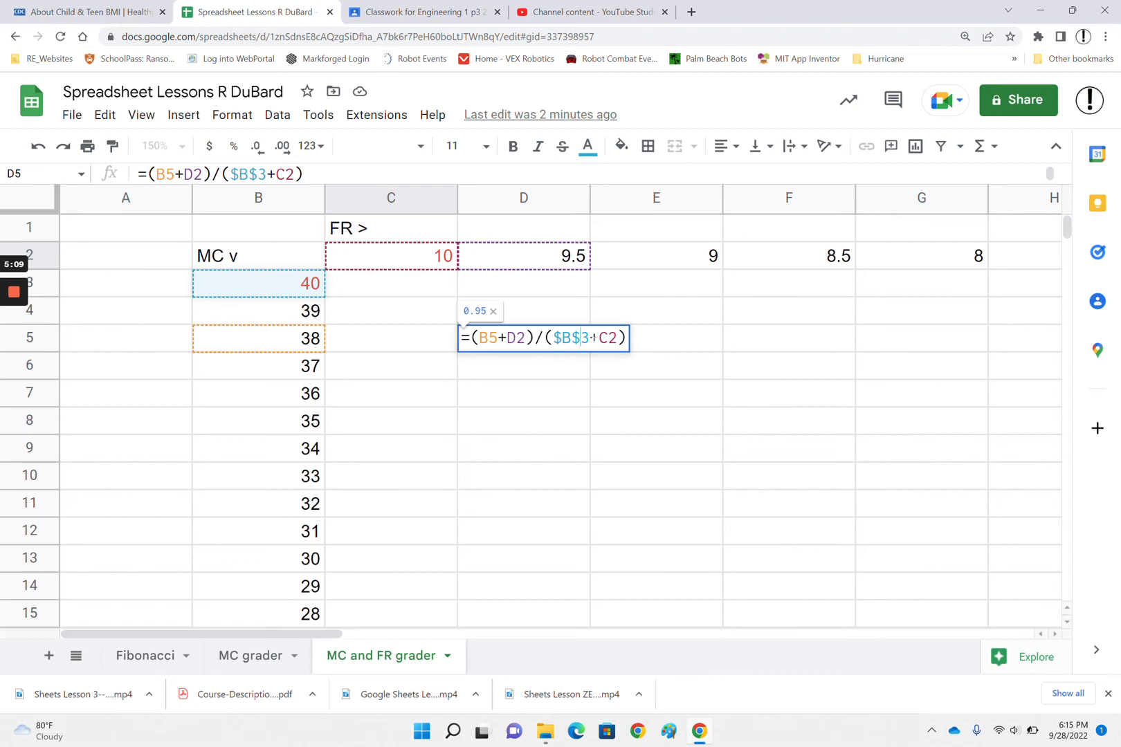
- Make the maximum free-response reference in the D5 formula absolute as $C$2
click(608, 338)
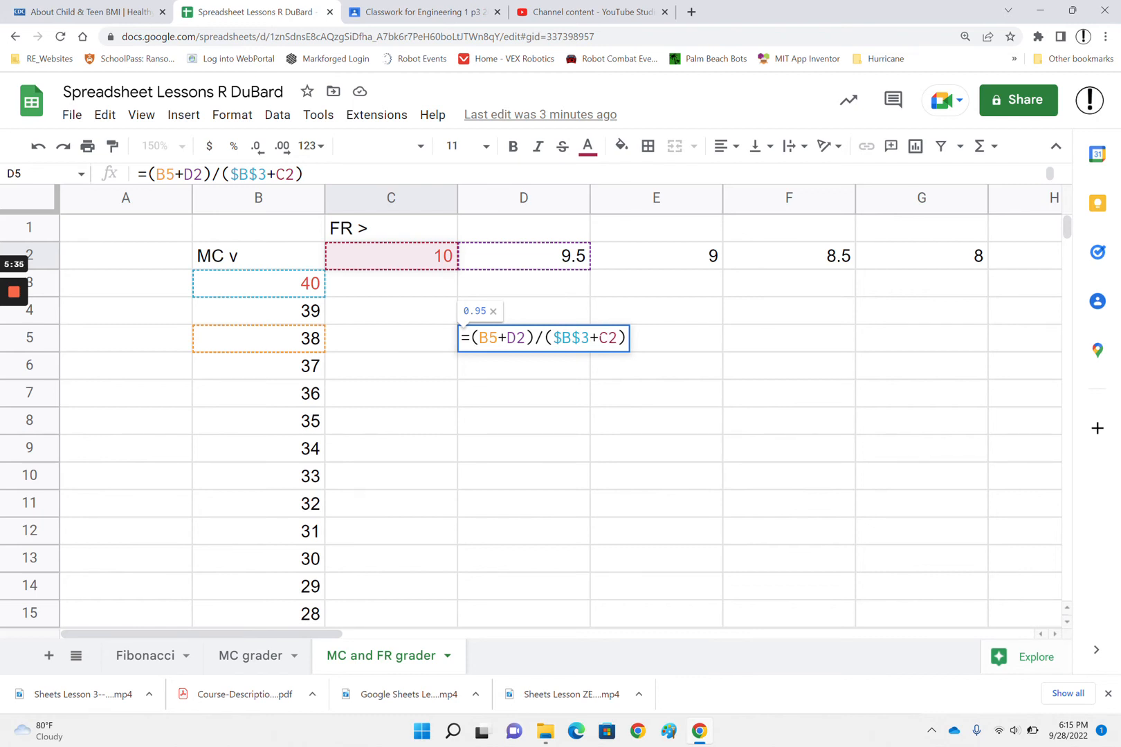
key(Left)
key(Right)
key(F4)
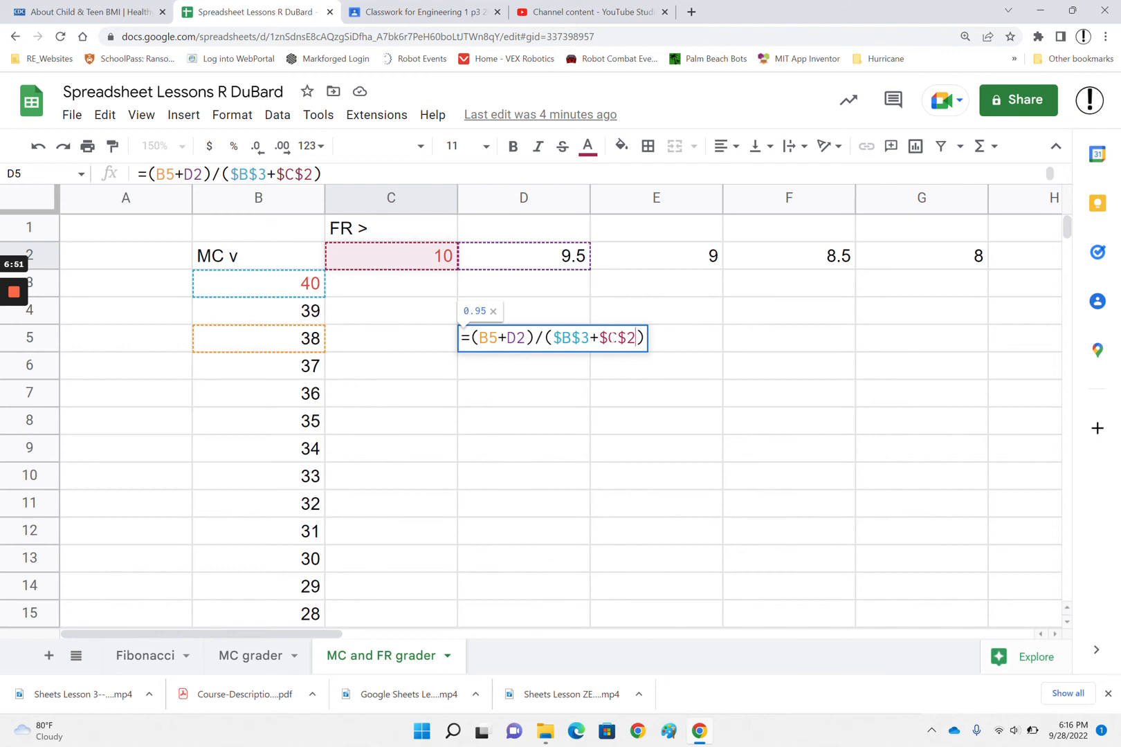
- Cycle the C2 reference in the D5 formula through its mixed, relative and absolute forms, ending on $C$2
key(F4)
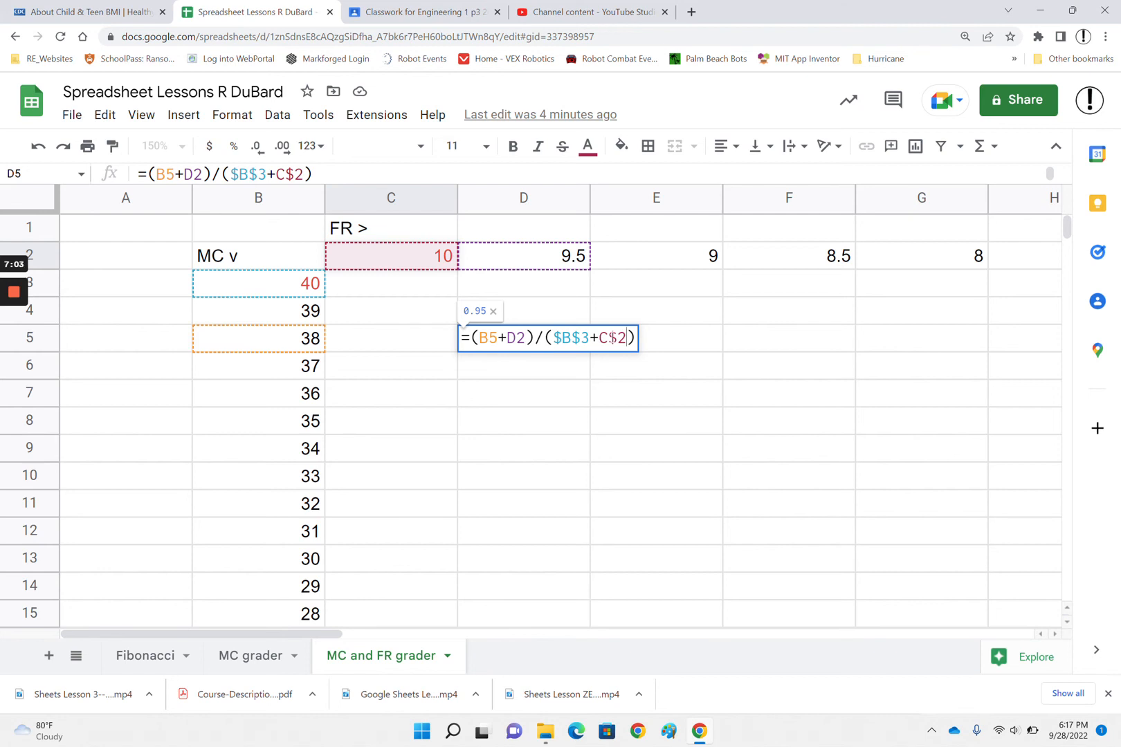
key(F4)
key(F4)
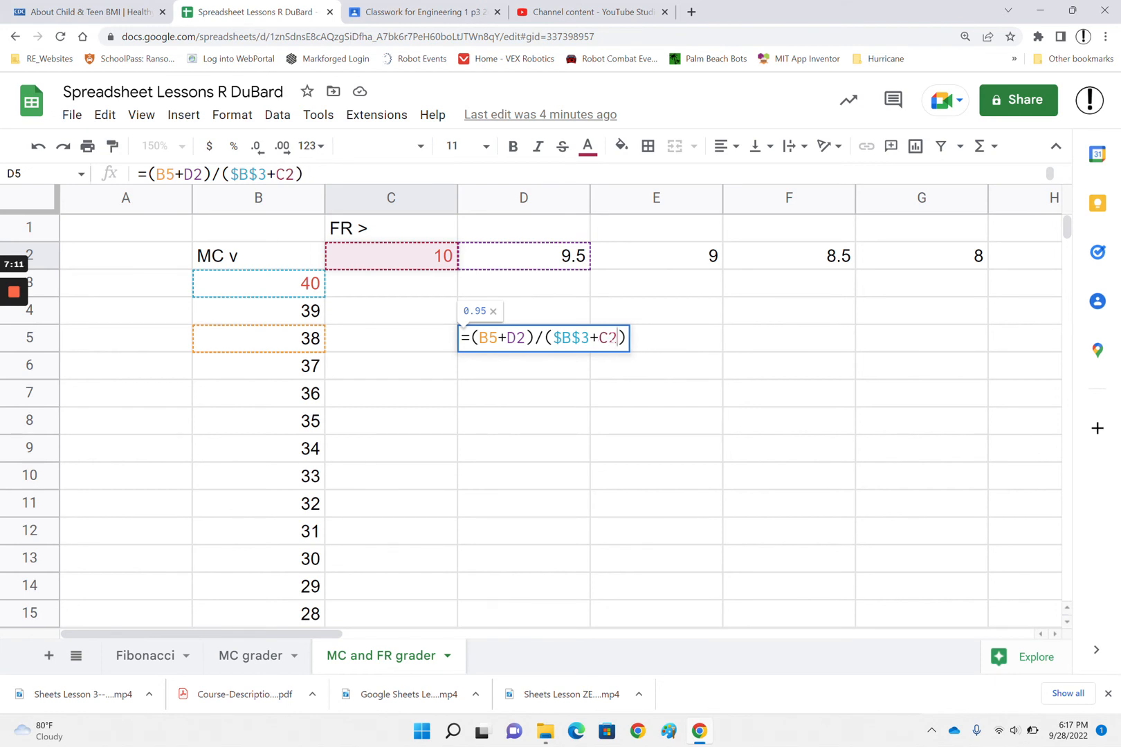
key(F4)
key(F4)
key(F4)
key(F4)
key(F4)
key(F4)
key(F4)
key(F4)
key(F4)
key(F4)
key(F4)
key(F4)
key(F4)
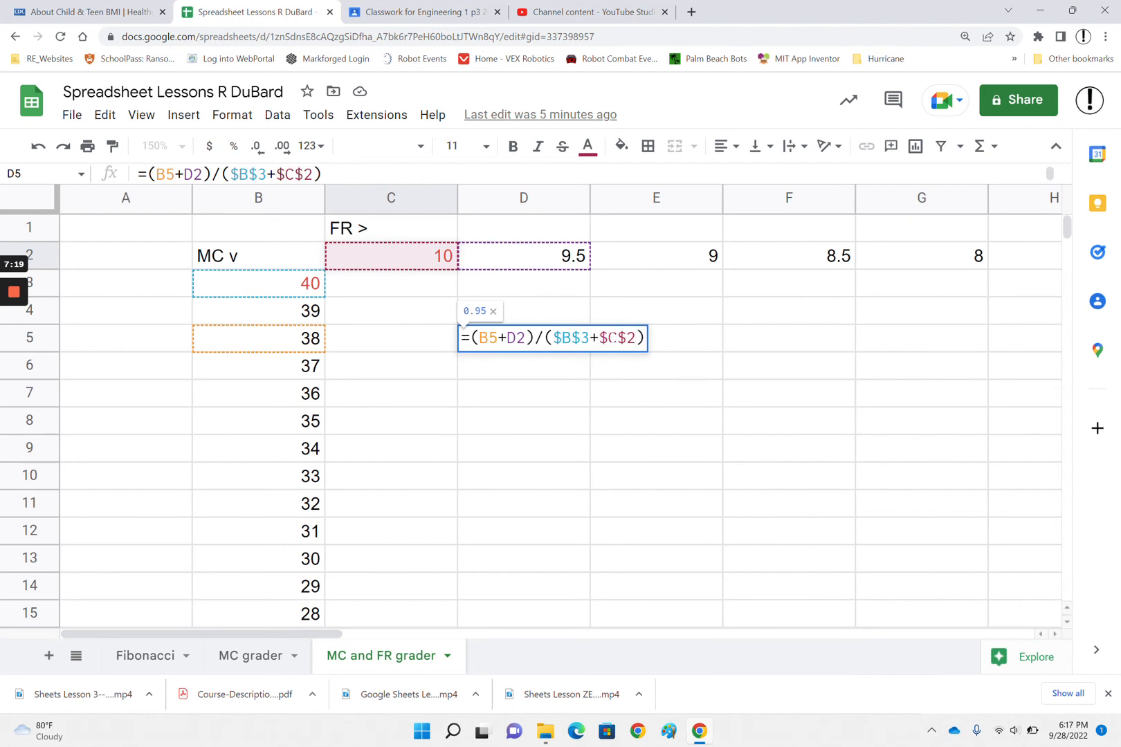
key(F4)
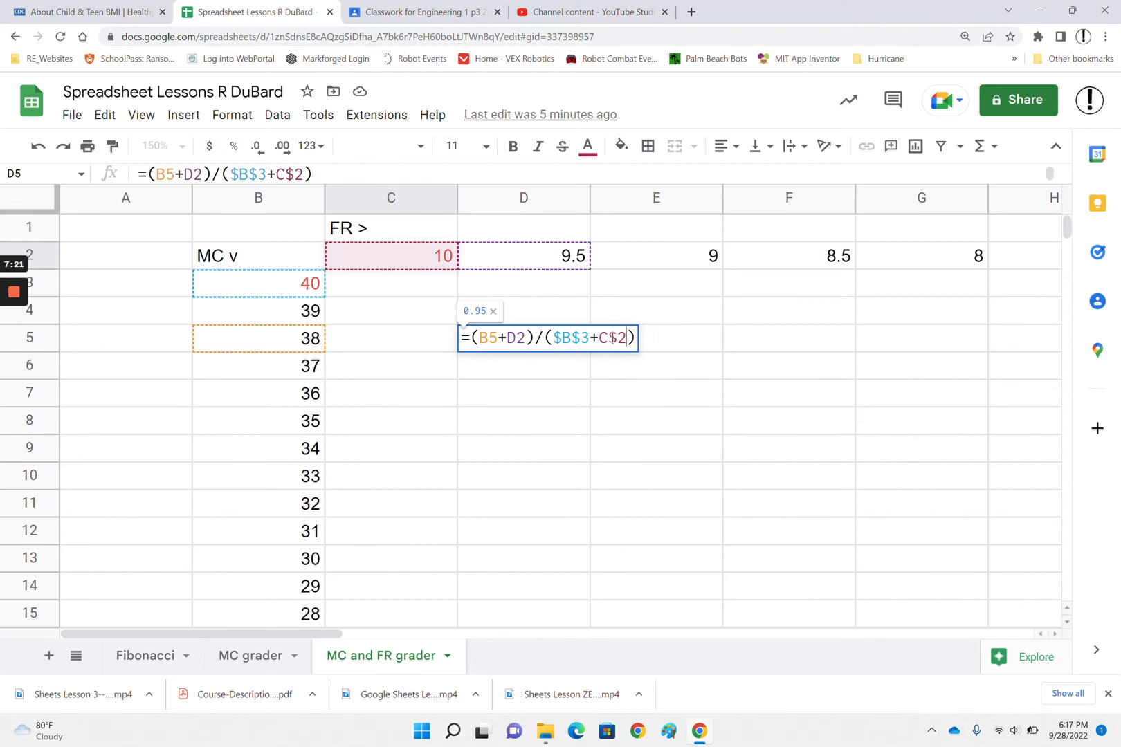
key(F4)
key(F4)
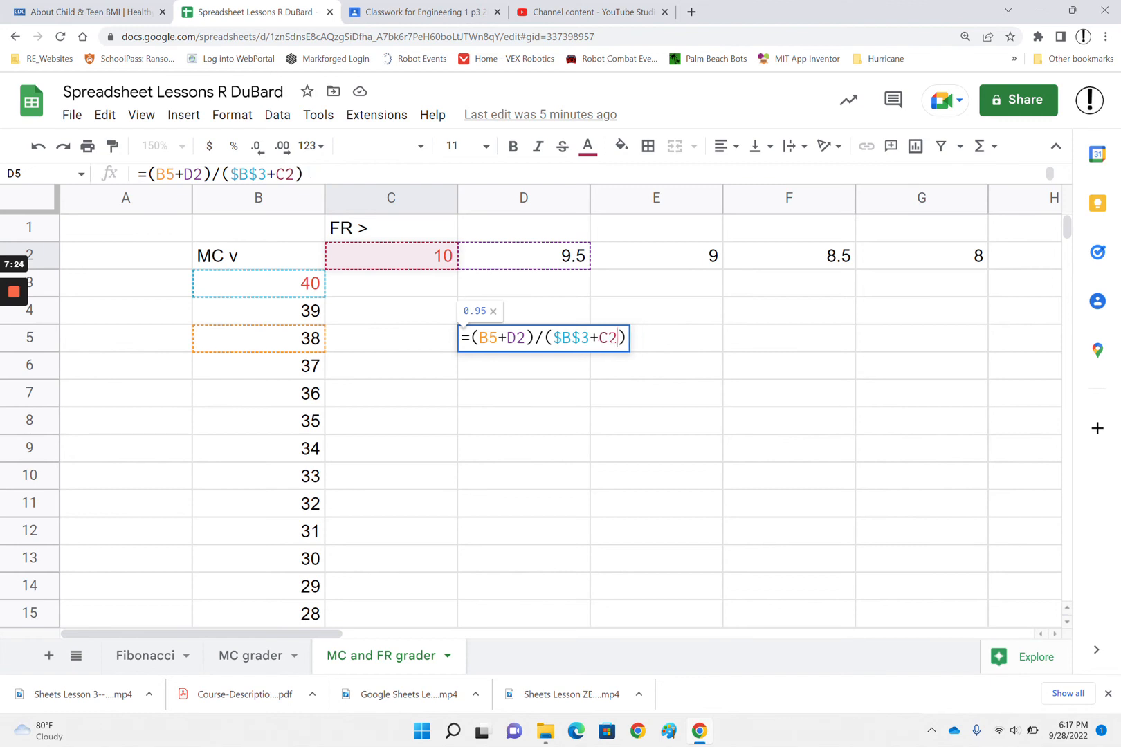
key(F4)
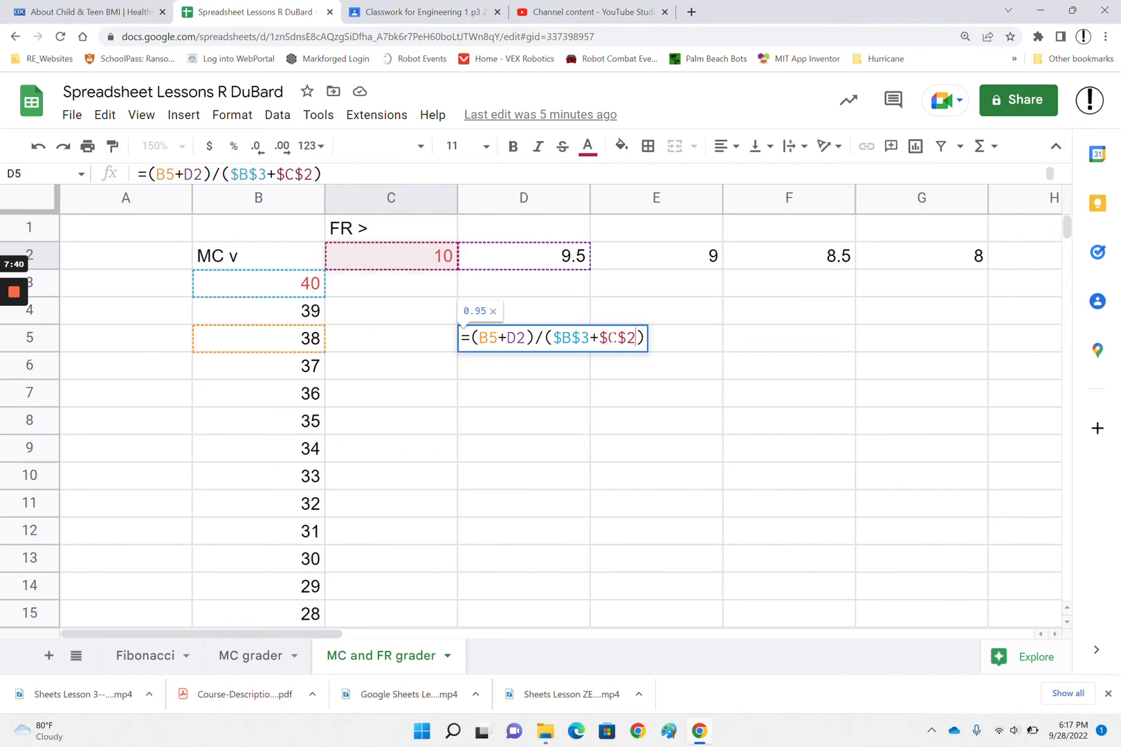
- Commit the formula in D5 and format the cell as a percentage
key(Return)
click(549, 341)
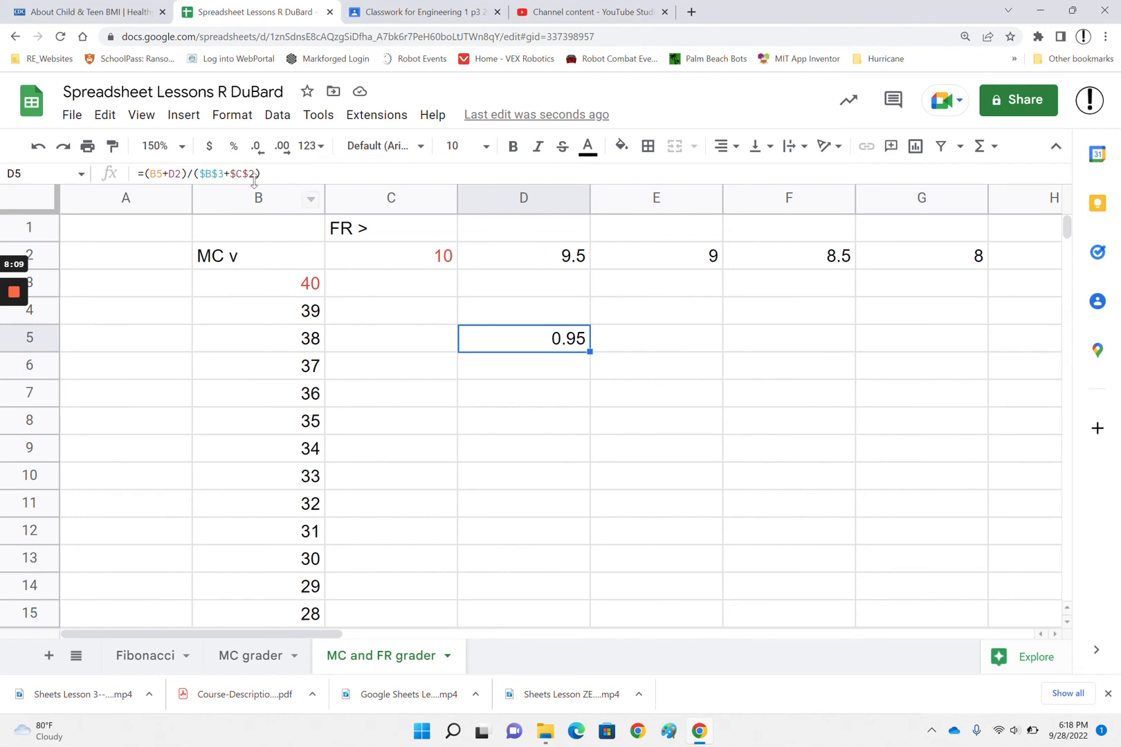
click(225, 152)
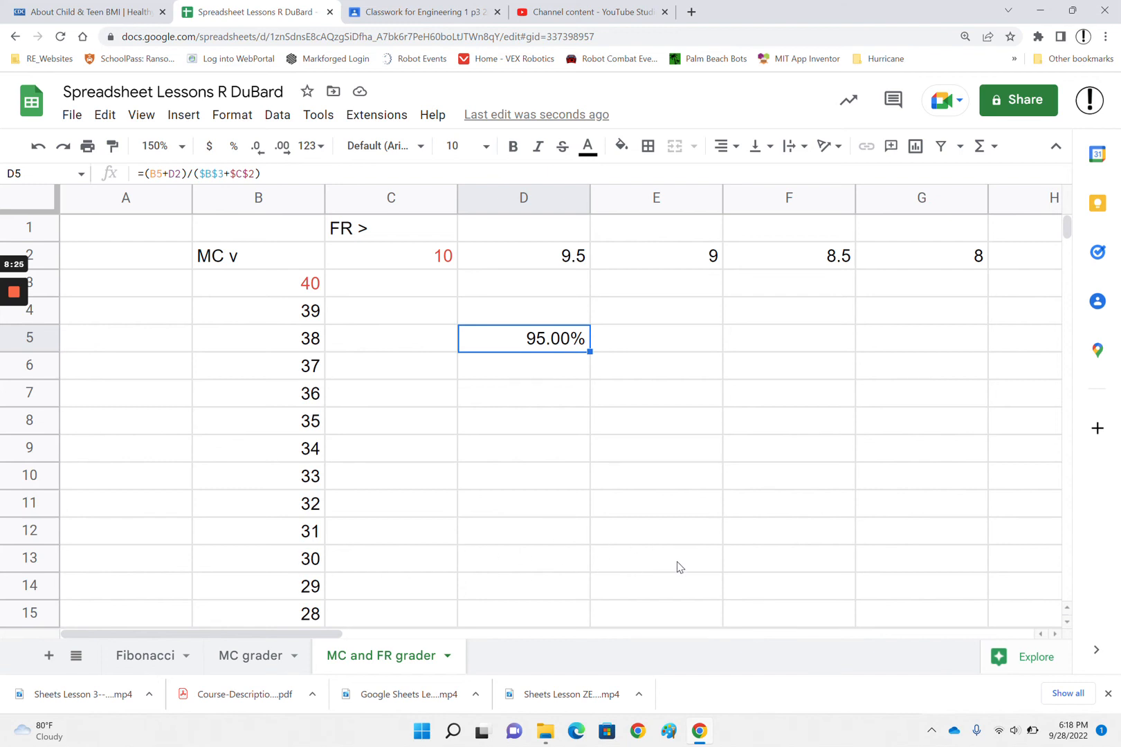
- Enter the combined score formula =(B13+G2)/($B$3+$C$2) in G13
click(932, 565)
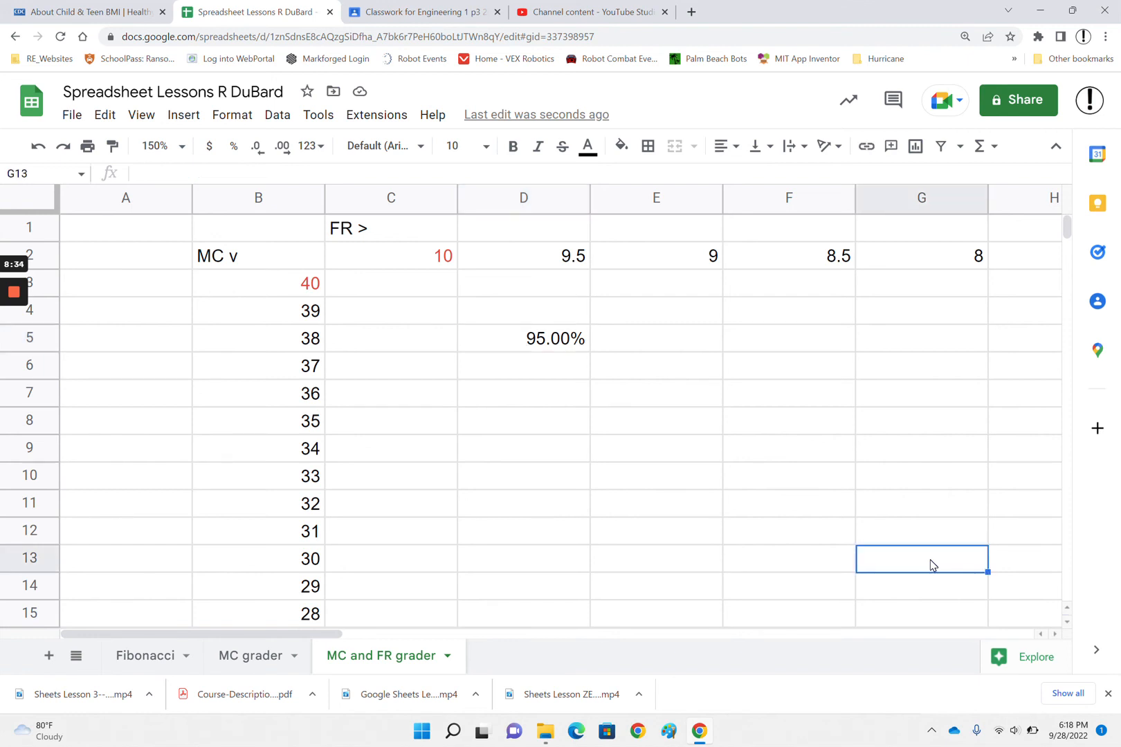
text(=()
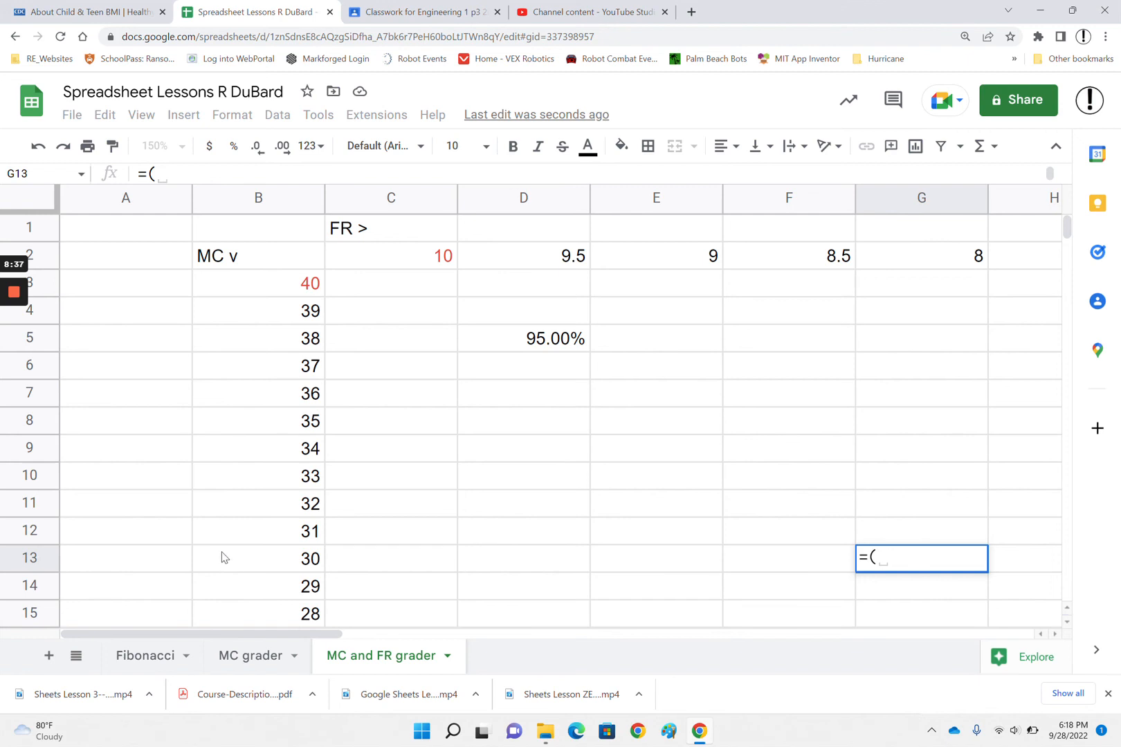
click(260, 568)
text(+)
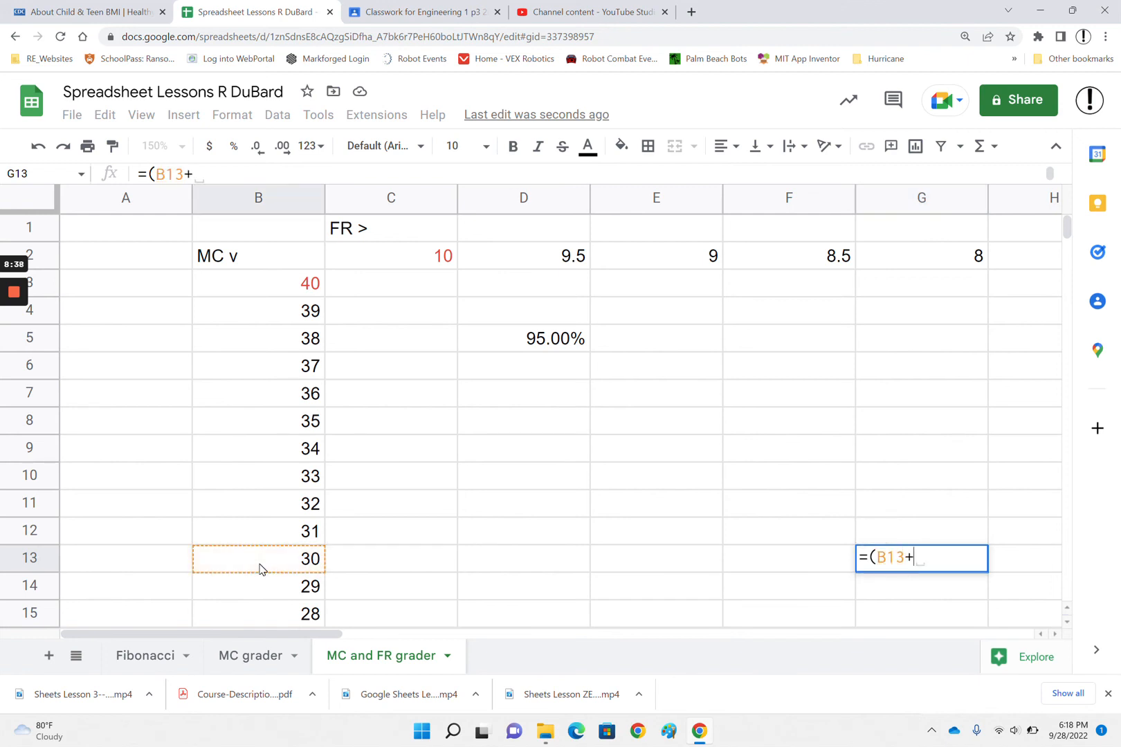
click(920, 256)
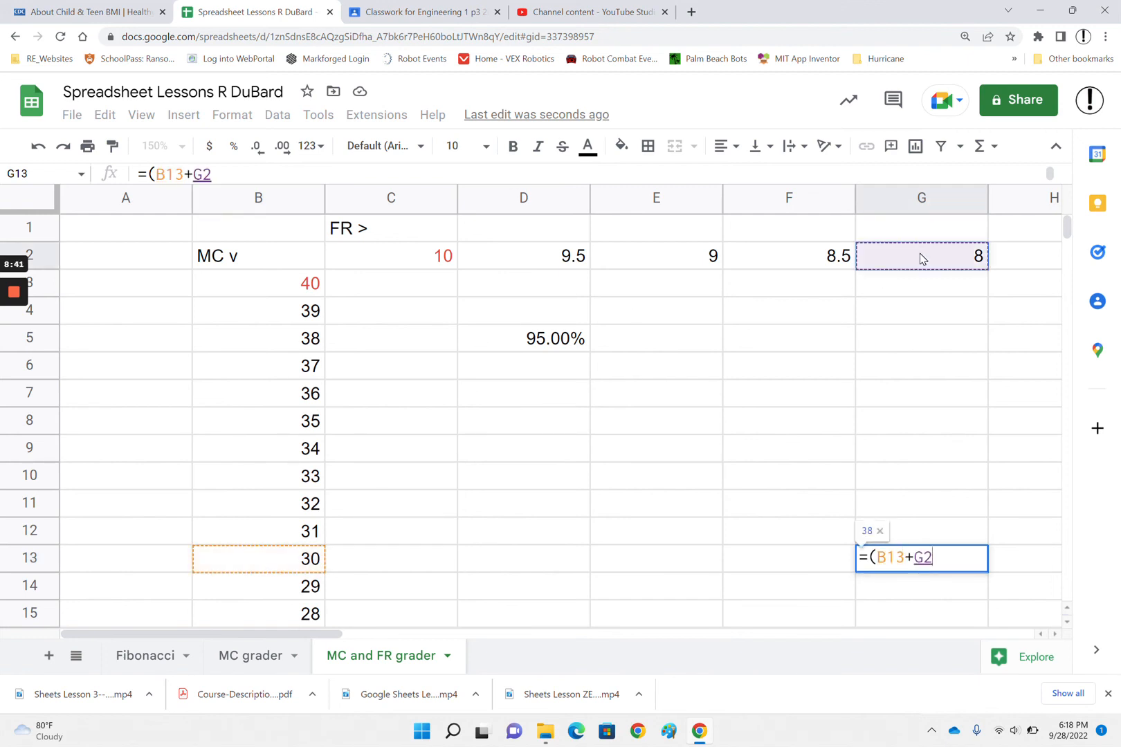
text()/()
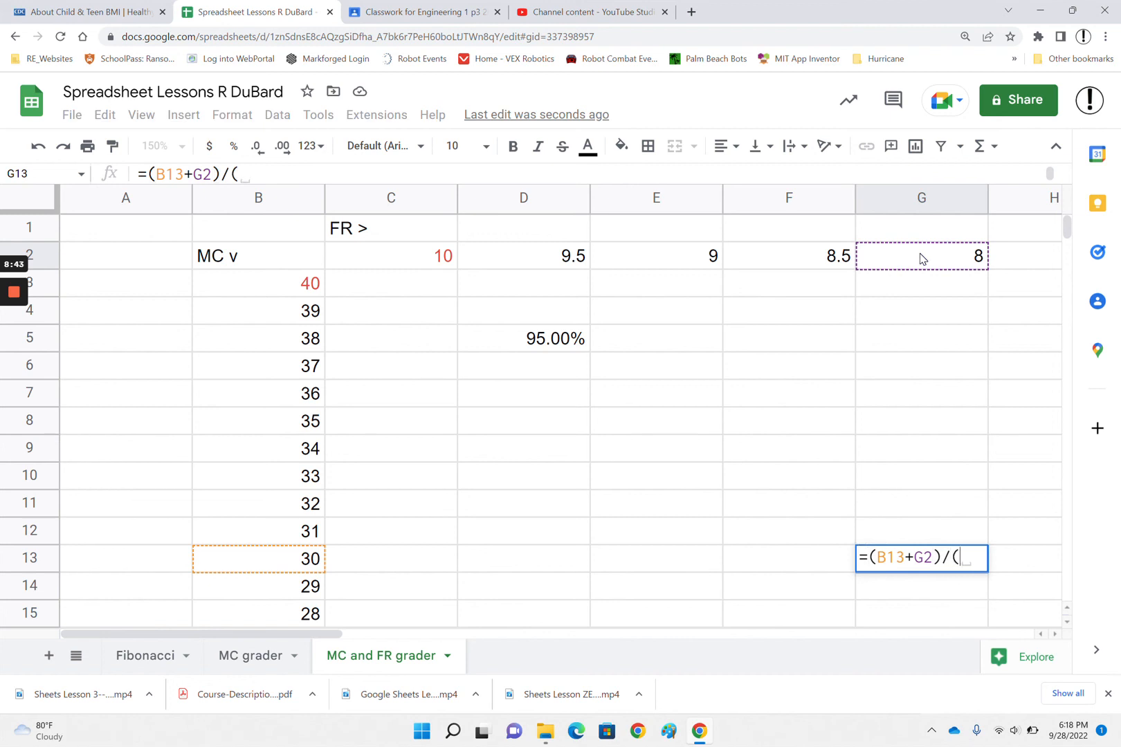
click(303, 289)
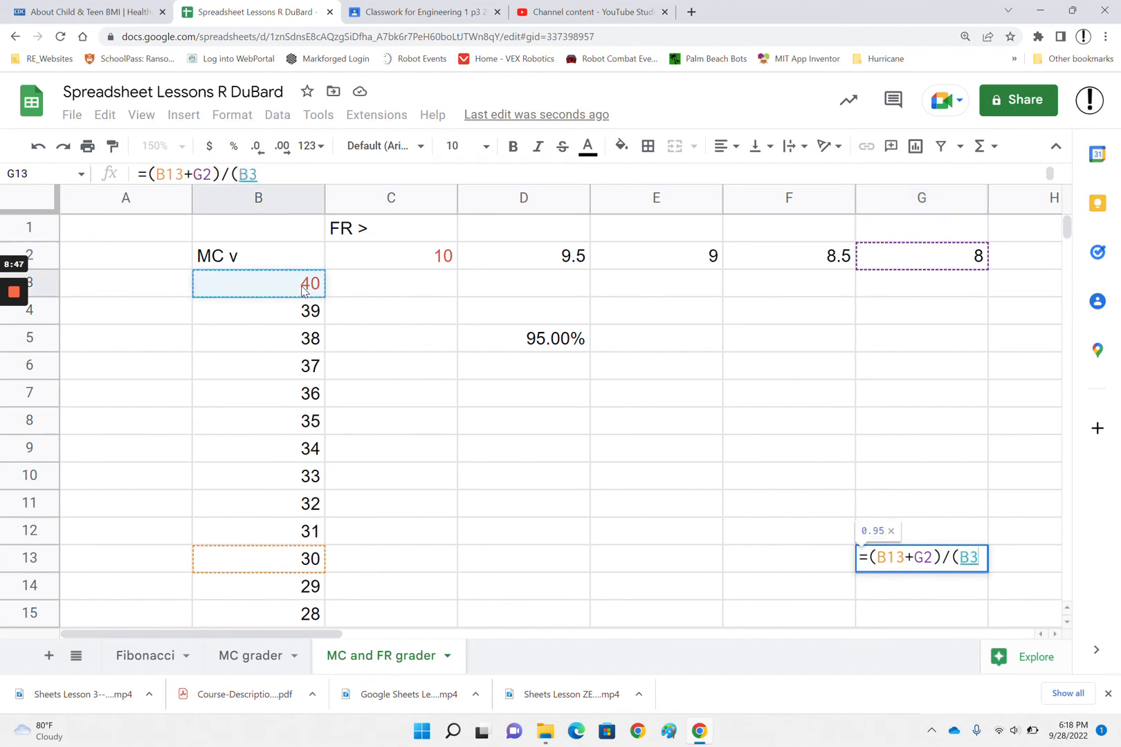
key(F4)
text(+)
click(436, 255)
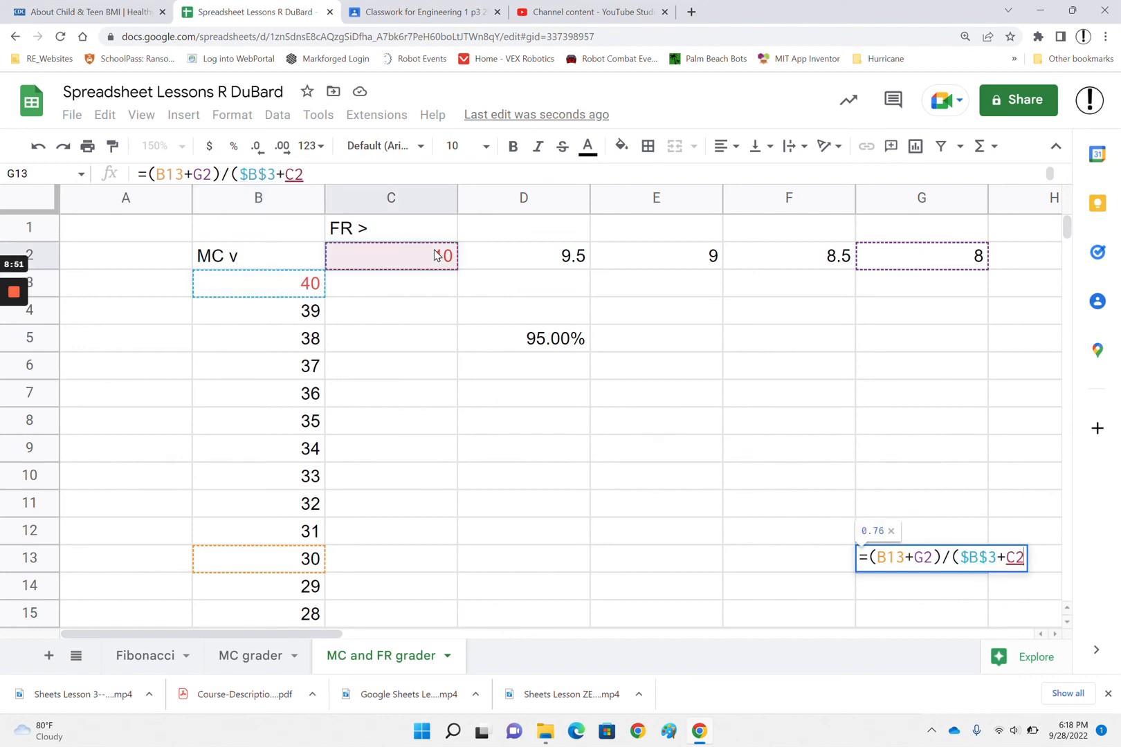
key(F4)
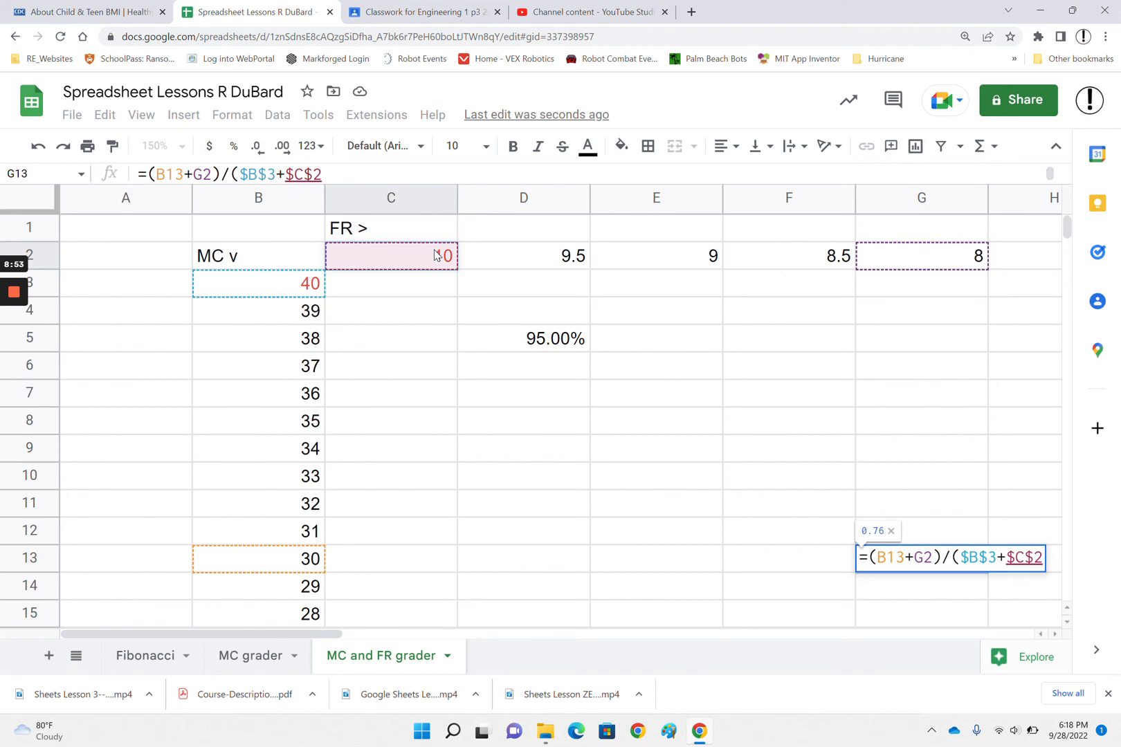
text())
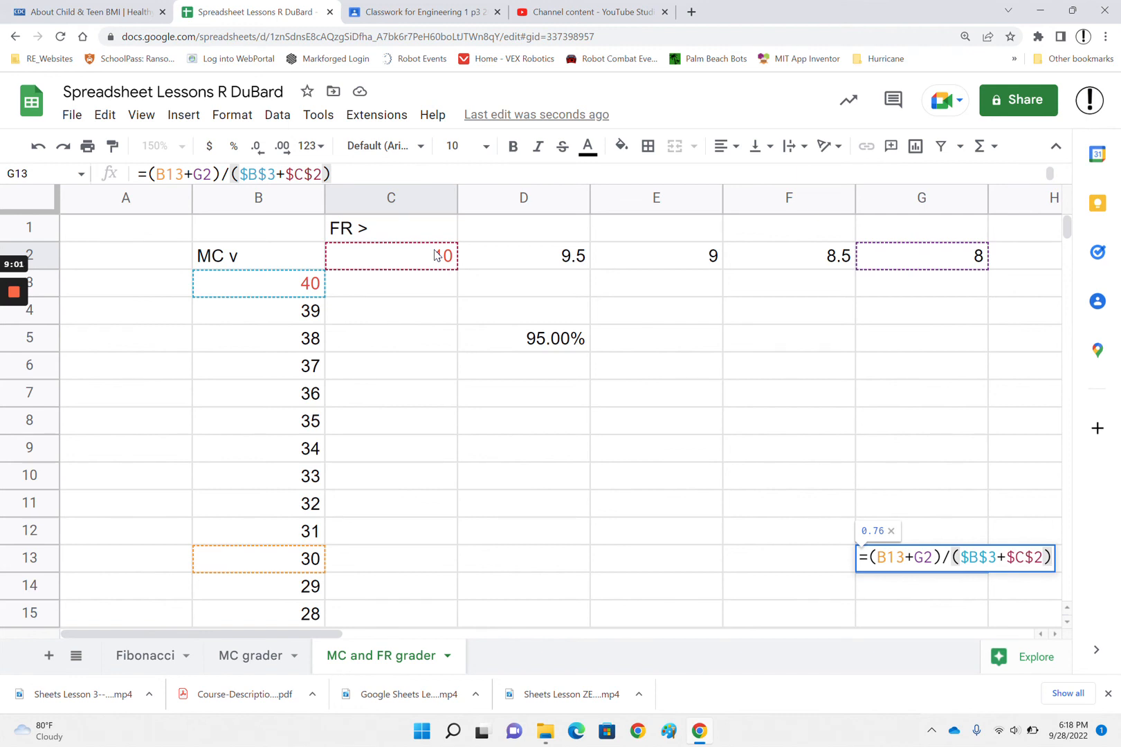
key(Return)
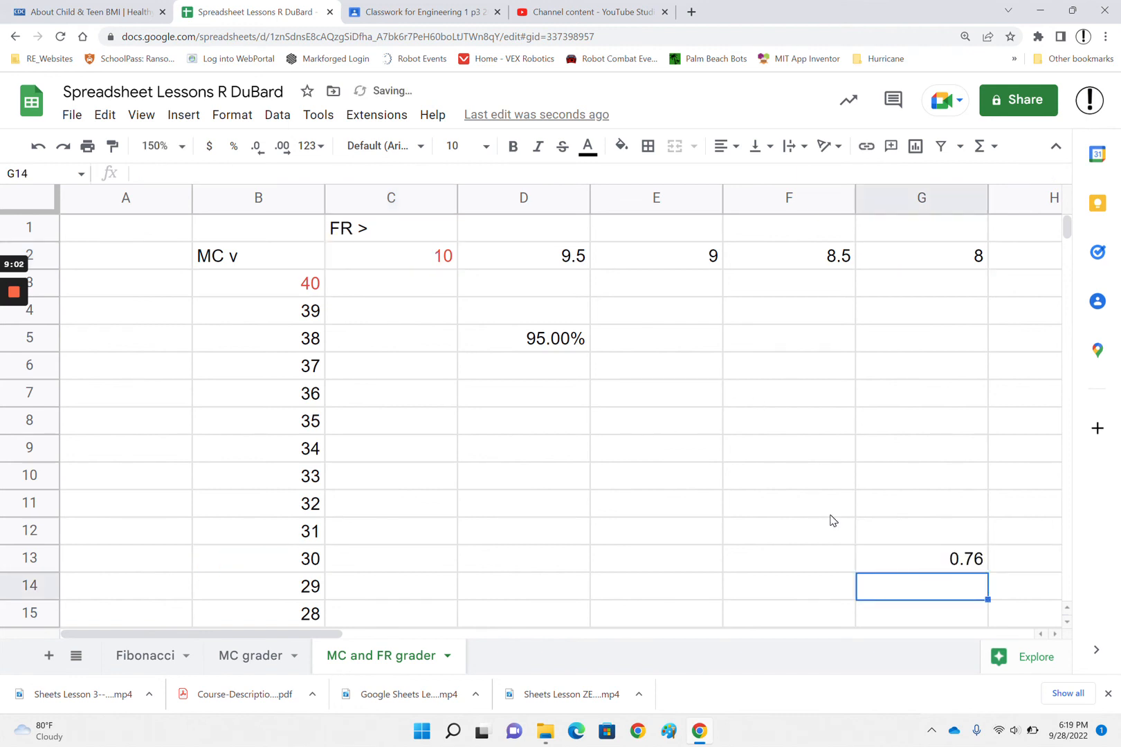
- Clear the combined score formula from G13
click(943, 558)
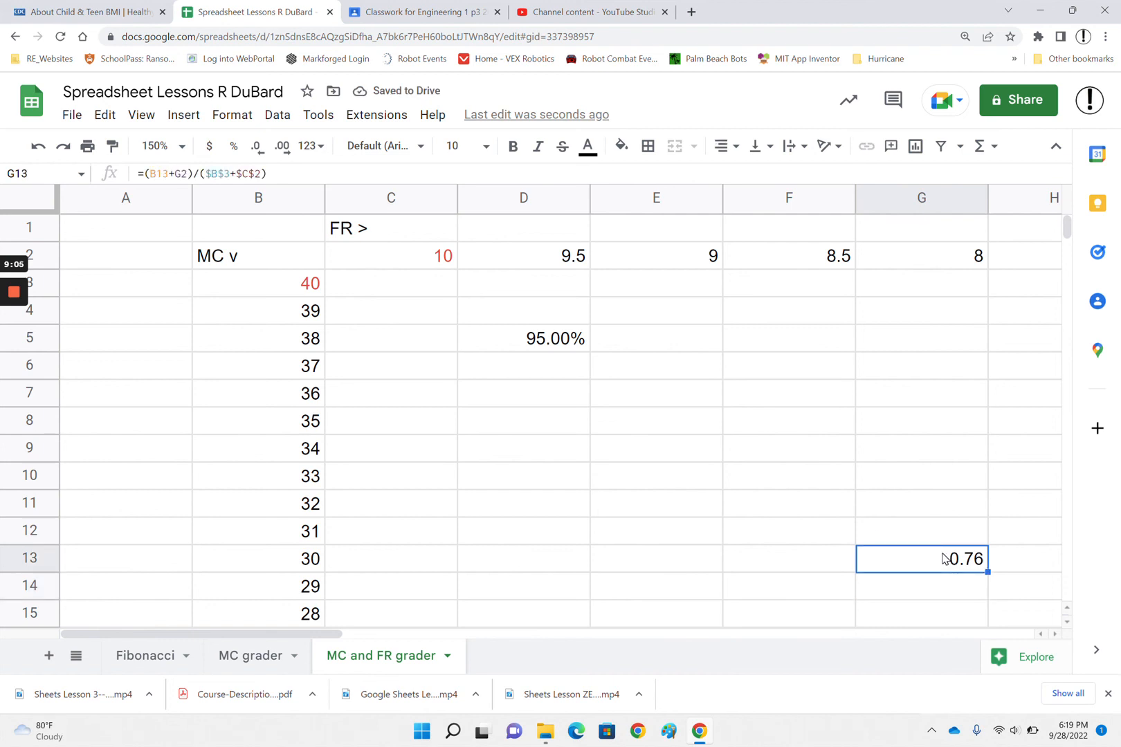
key(Delete)
- Try filling the D5 formula, with its relative score references, into the neighbouring cells D5:E6
click(559, 340)
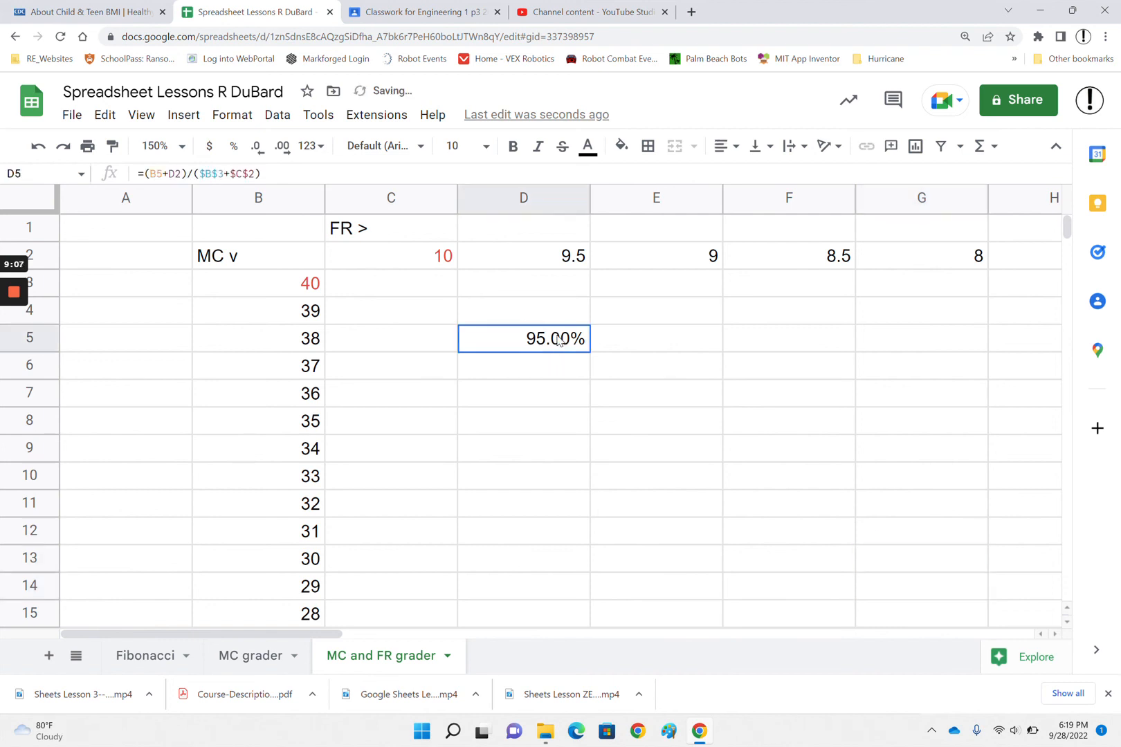
double_click(559, 340)
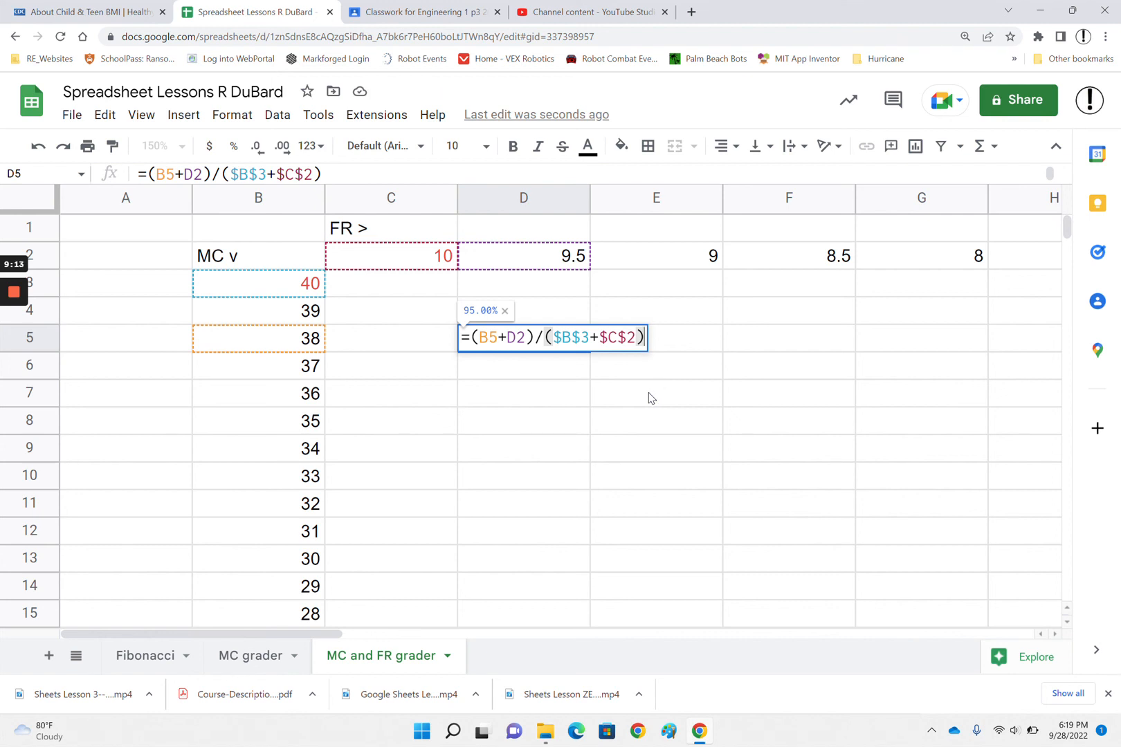
key(Return)
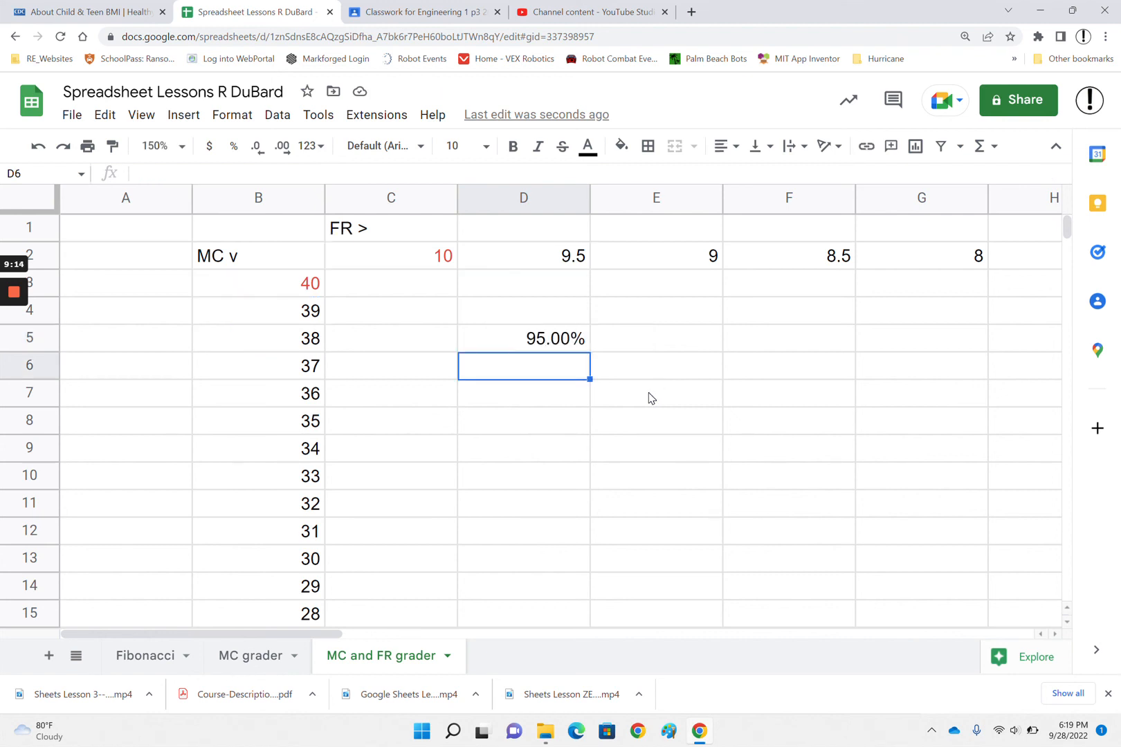
click(549, 344)
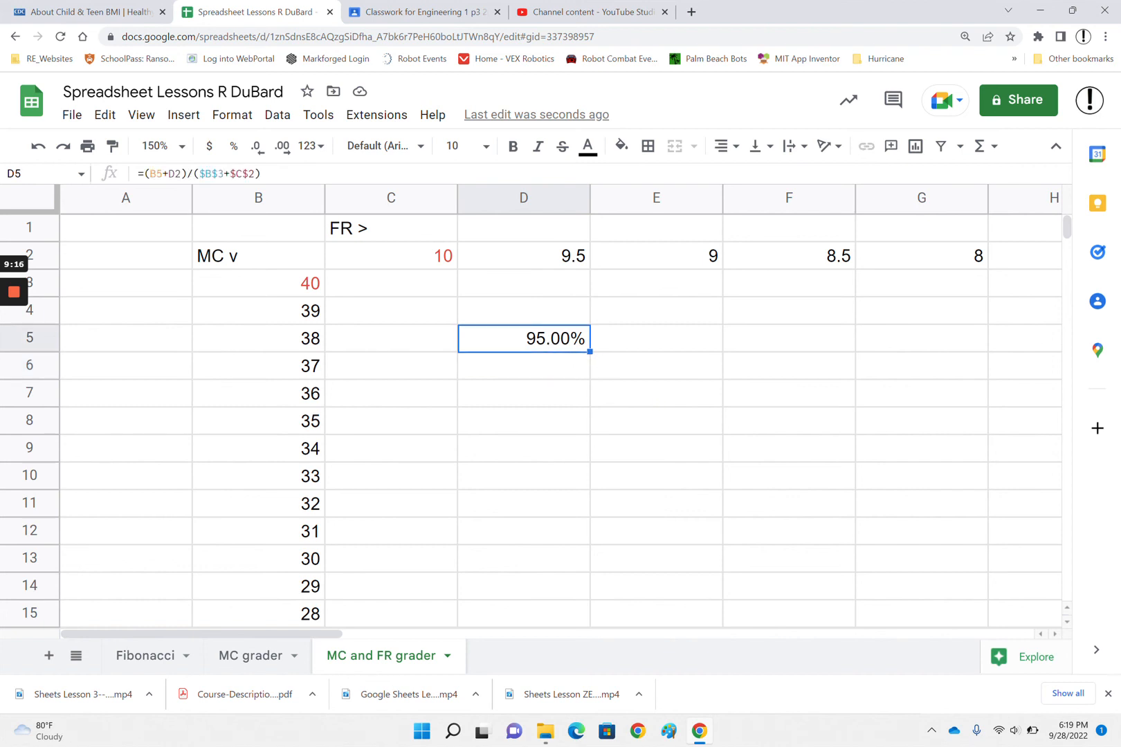
drag(590, 351, 659, 380)
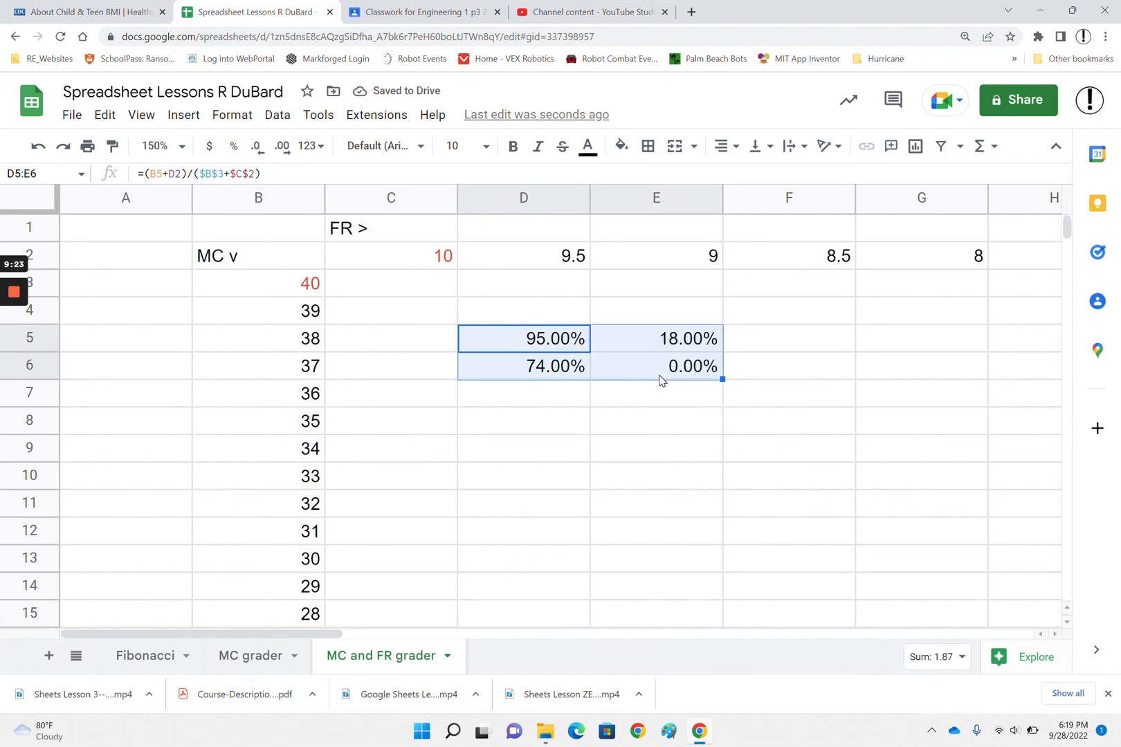
- Clear the trial copies of the formula from E5, E6 and D6
click(644, 338)
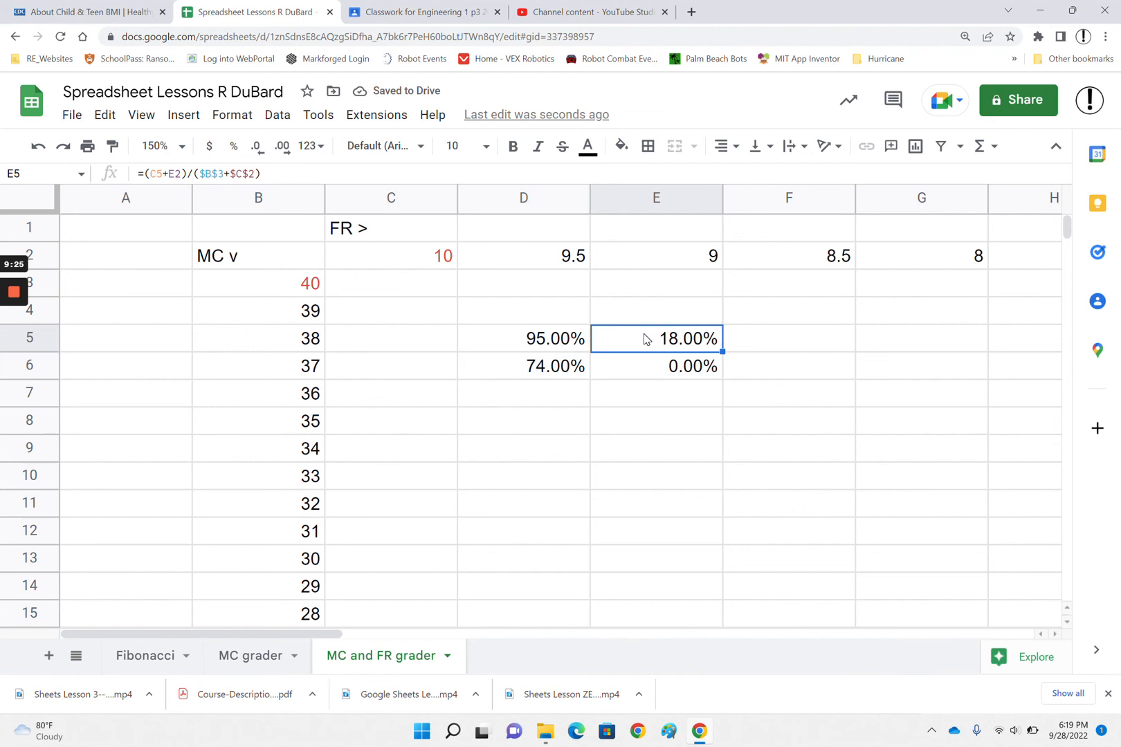
key(Delete)
click(663, 371)
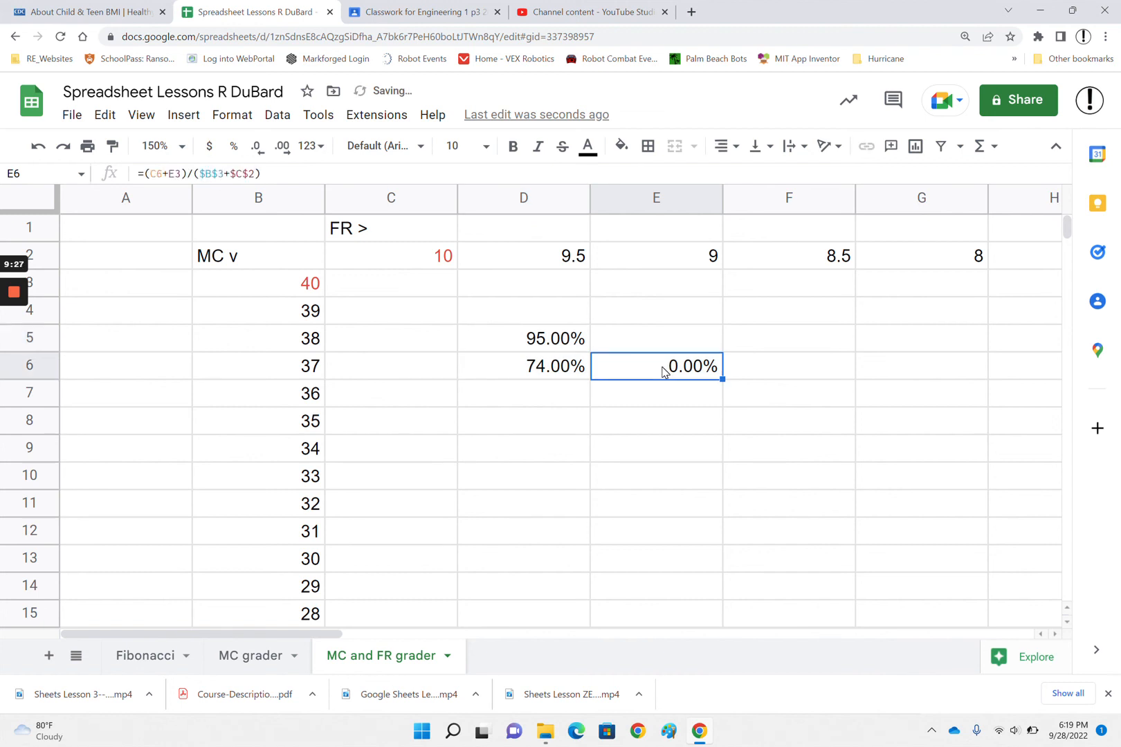
key(Delete)
click(515, 373)
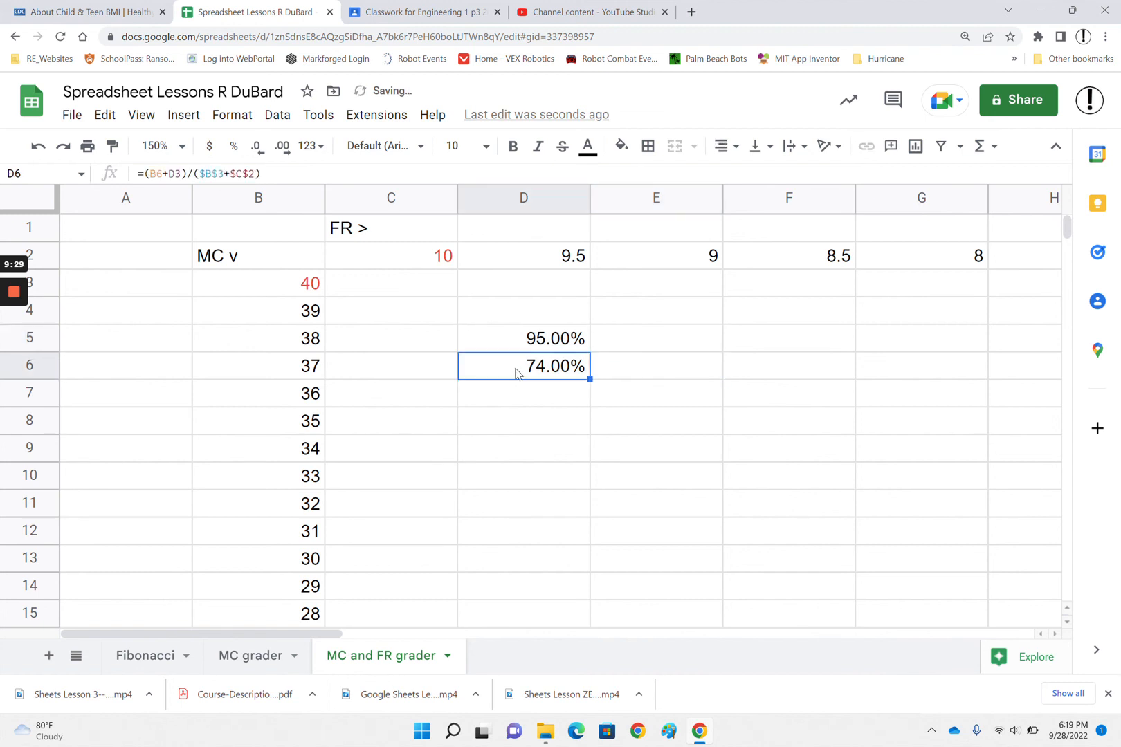
key(Delete)
- Change the multiple-choice reference in the D5 formula to $B5, locking only its column
click(547, 338)
double_click(546, 338)
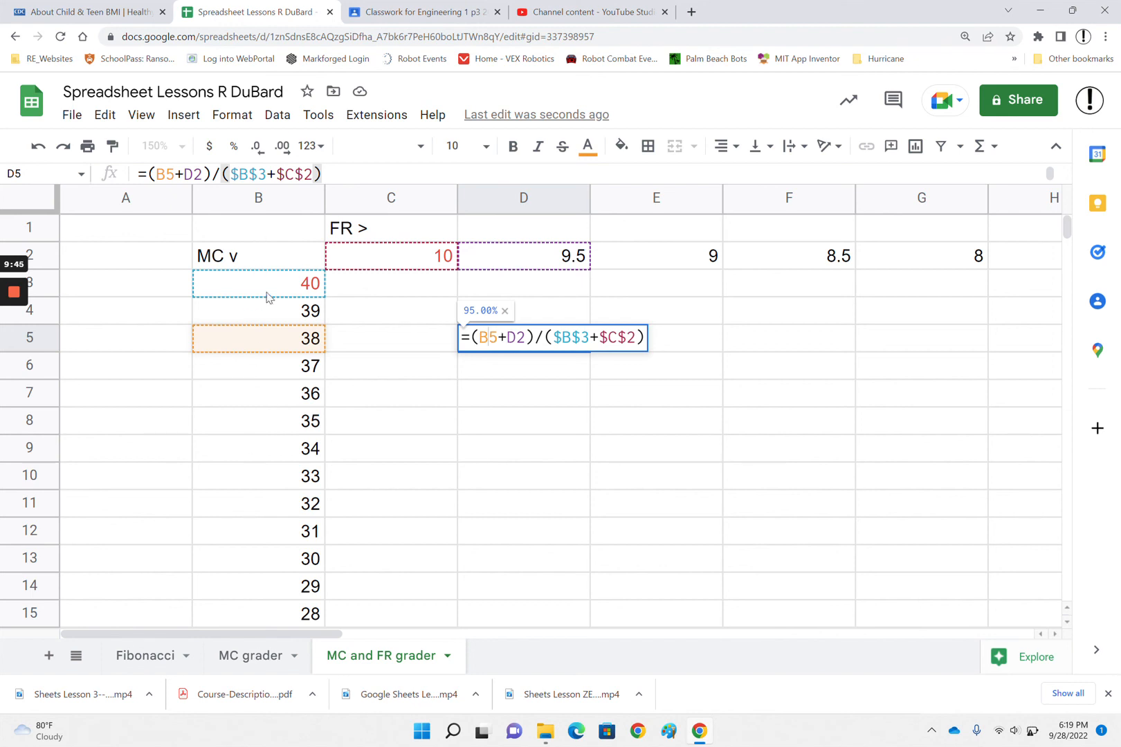
click(478, 337)
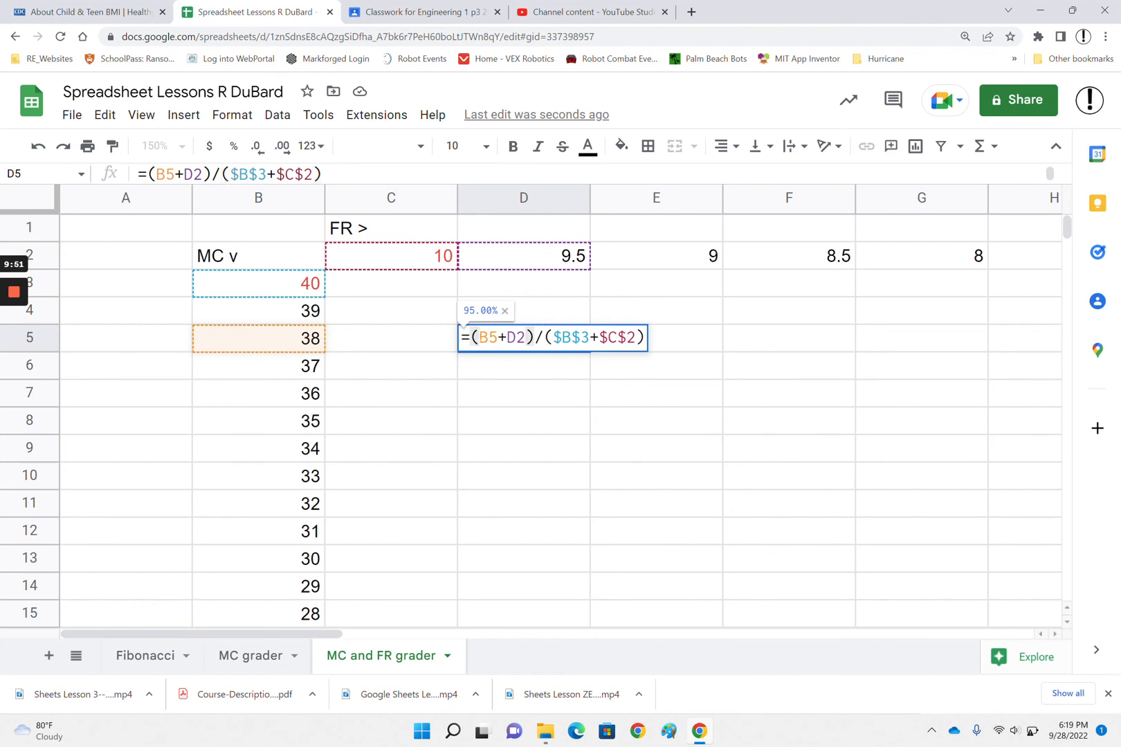
key(F4)
key(F4)
key(F4)
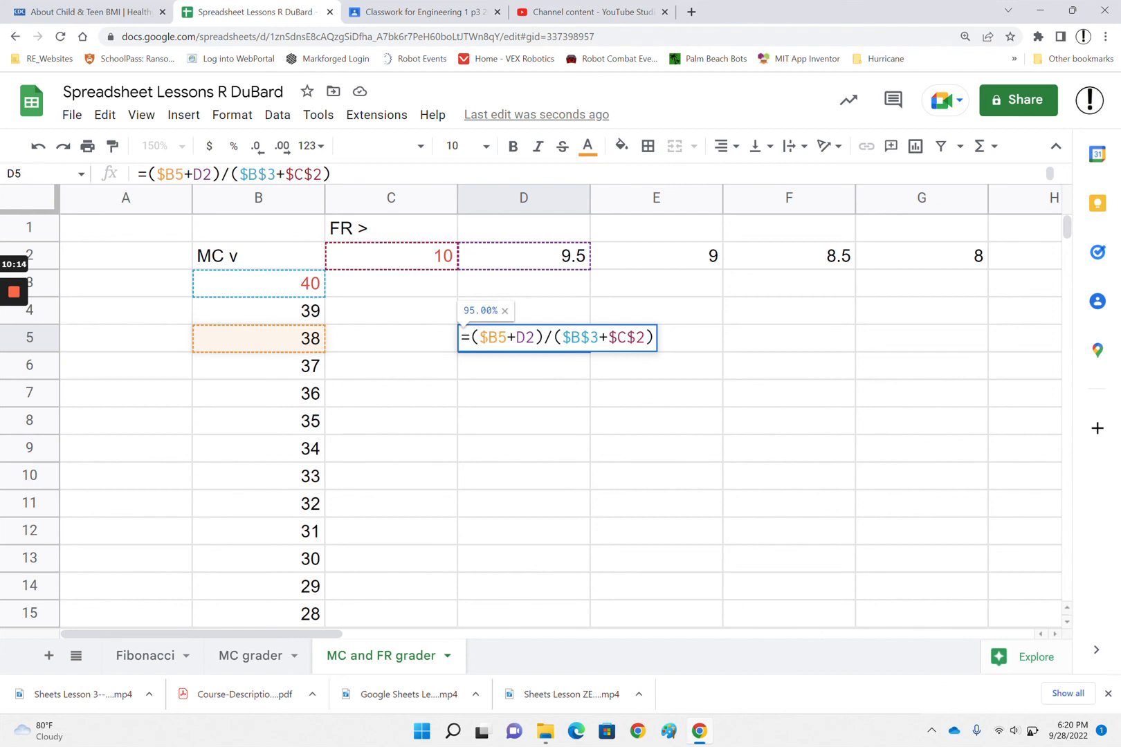
- Change the free-response reference in D5 to D$2, locking only its row, and commit =($B5+D$2)/($B$3+$C$2)
click(526, 337)
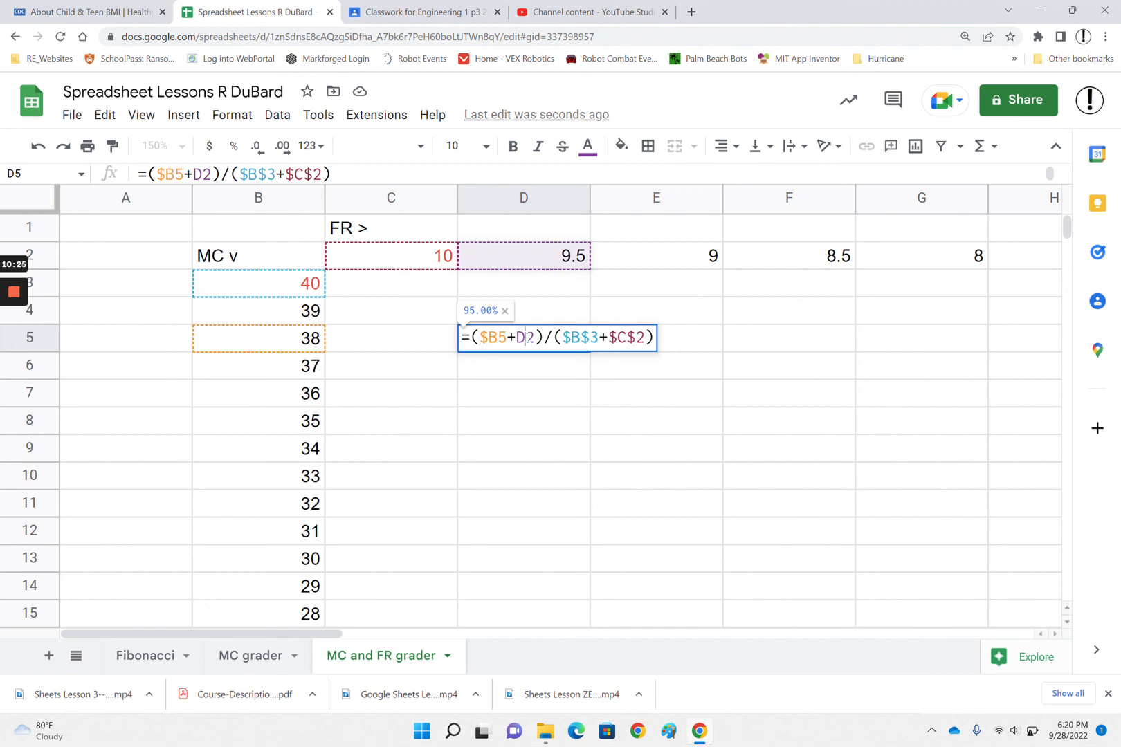
key(F5)
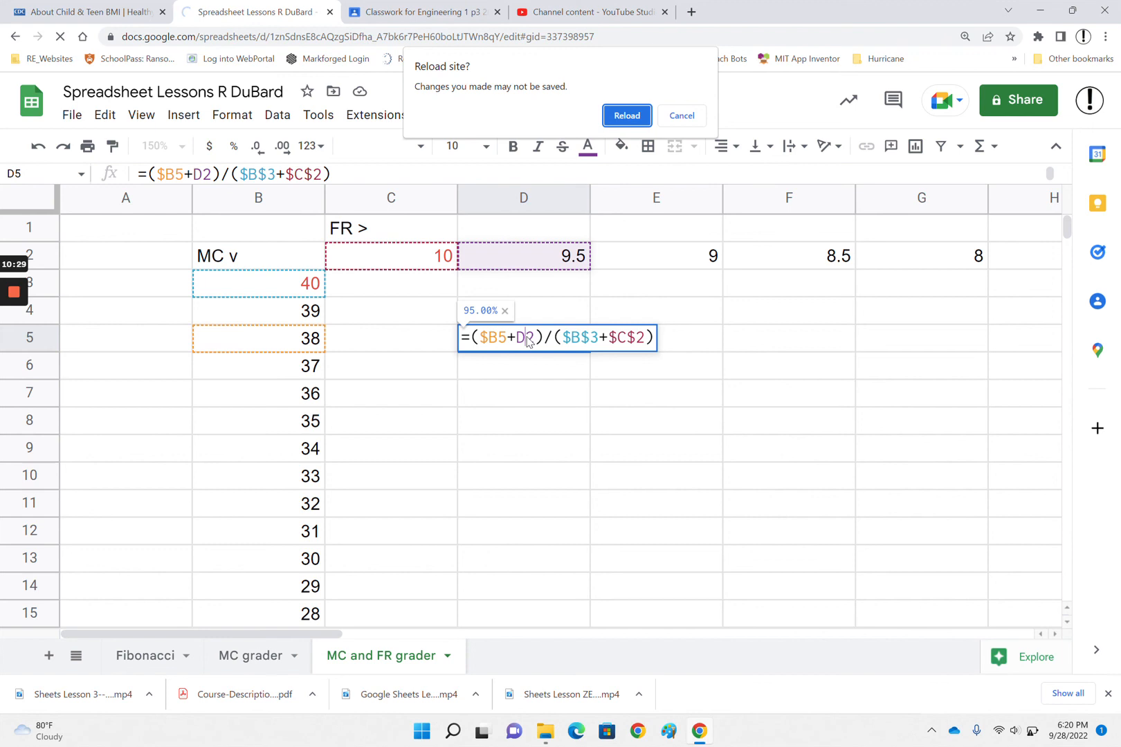
click(692, 115)
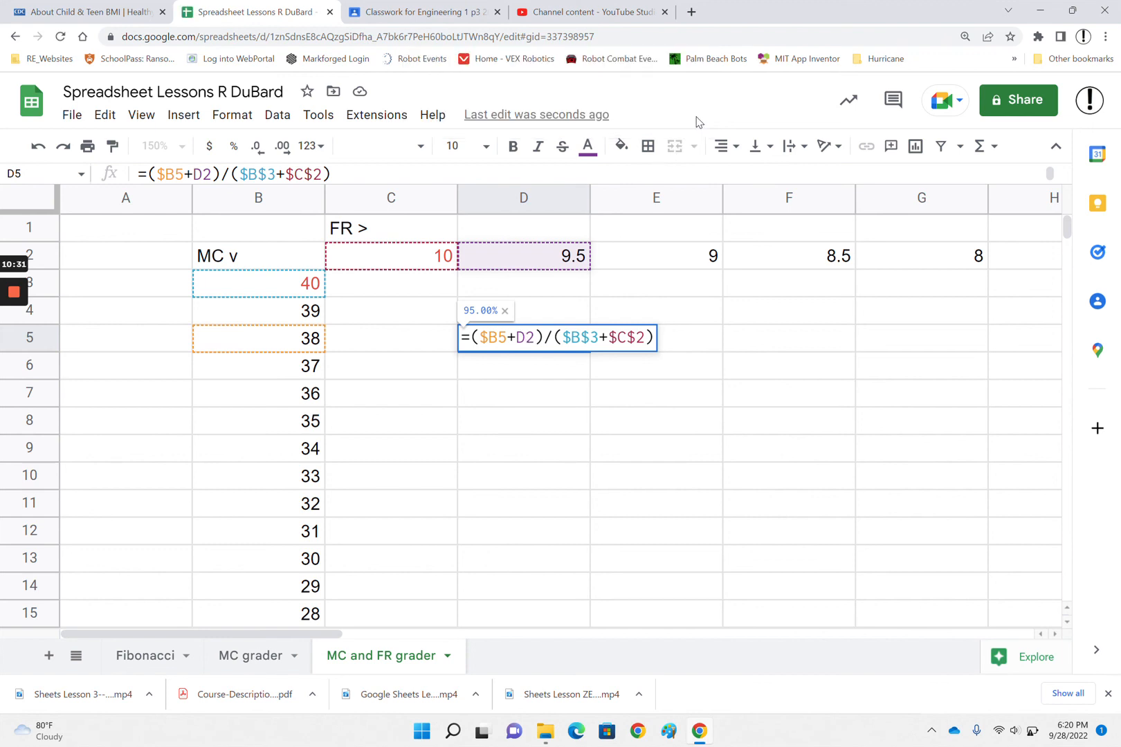
key(F4)
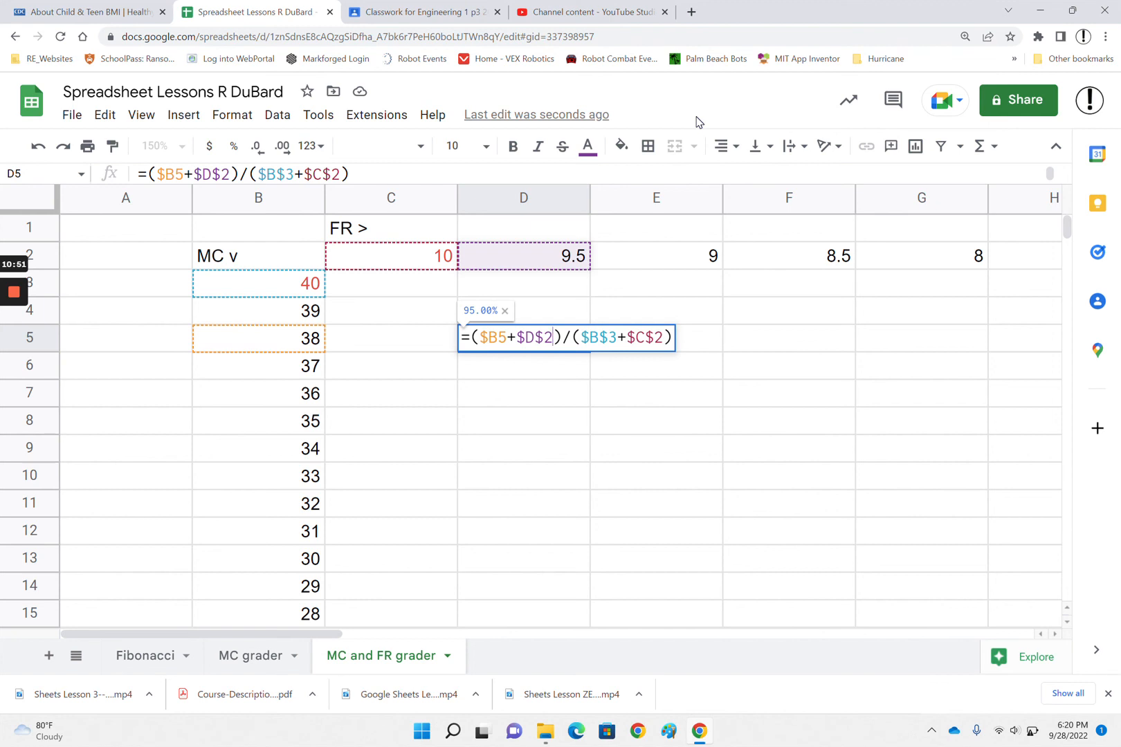
key(F4)
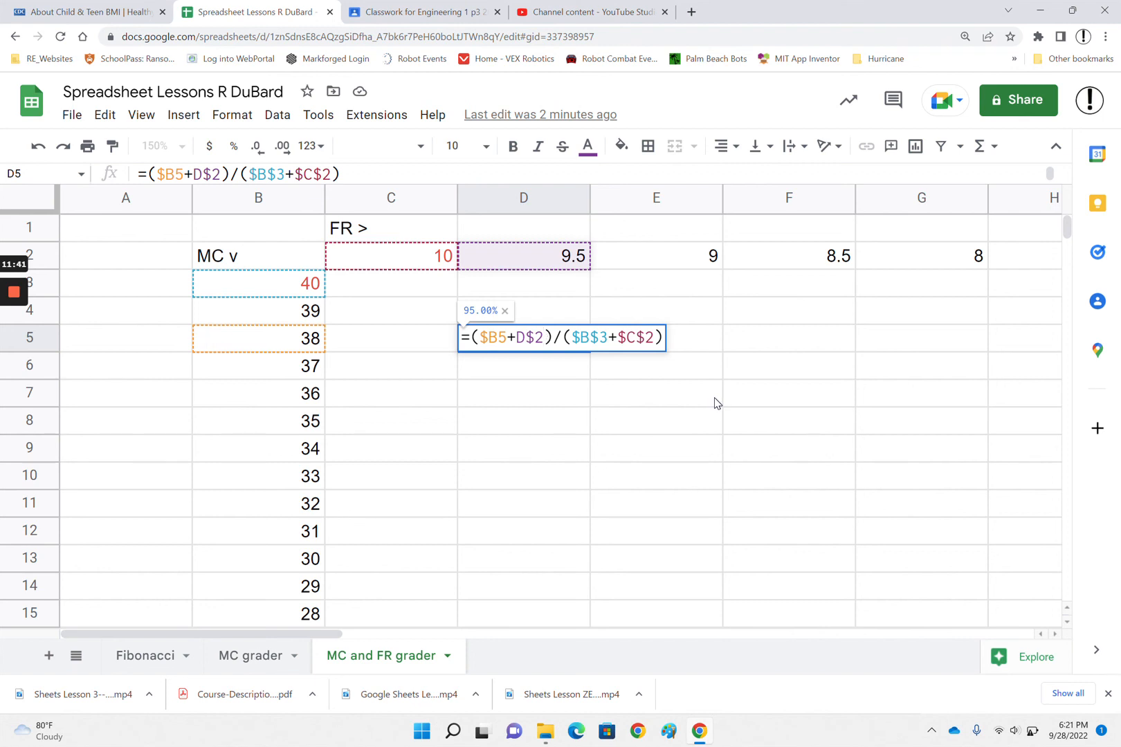
key(Return)
- Fill the D5 formula up and across to C3, and extend columns C and D down alongside the multiple-choice scores
click(571, 350)
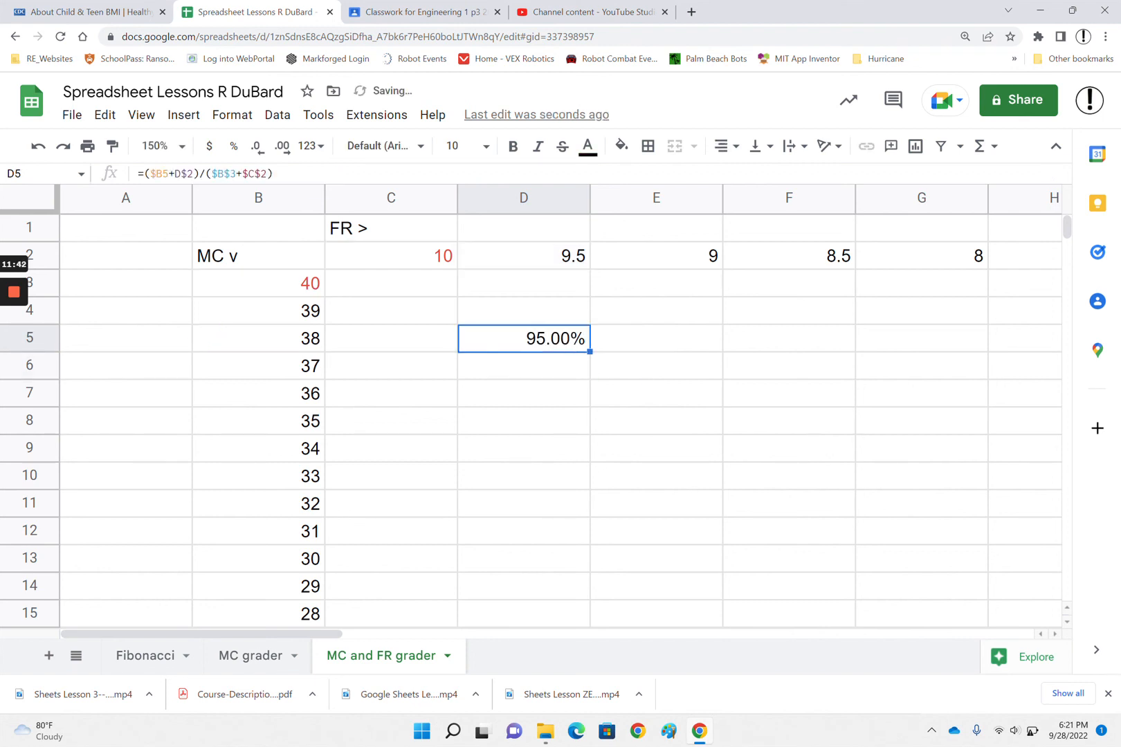
drag(589, 352, 587, 285)
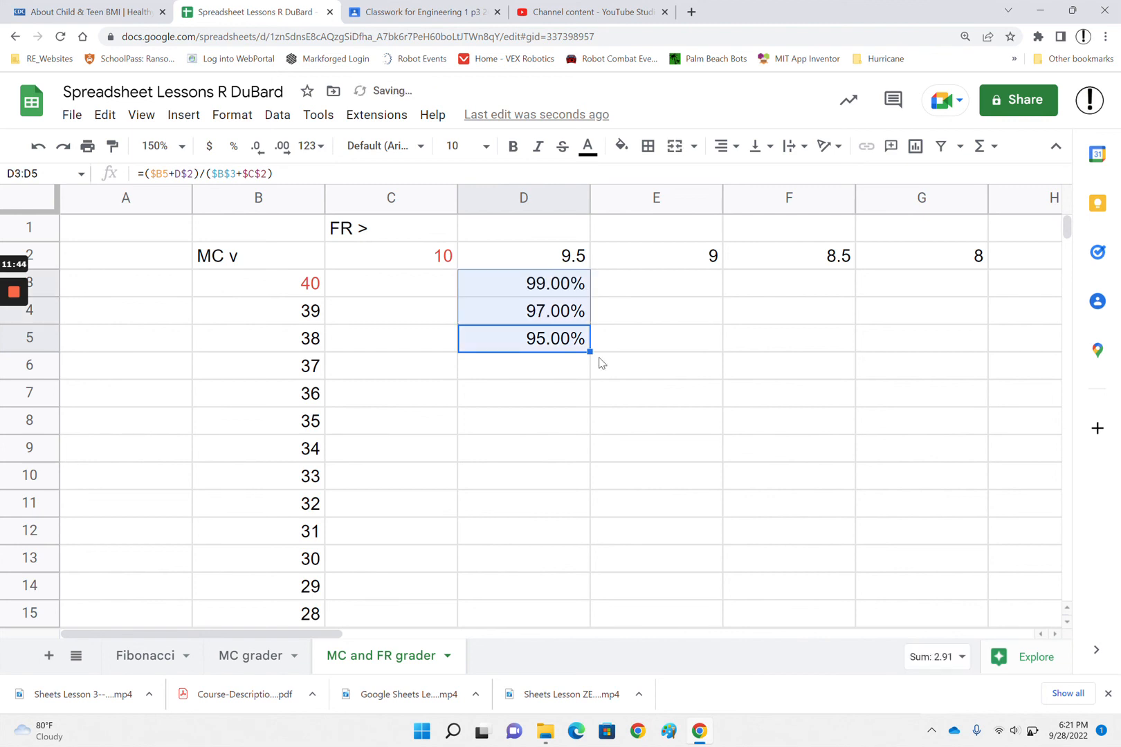
drag(589, 352, 374, 342)
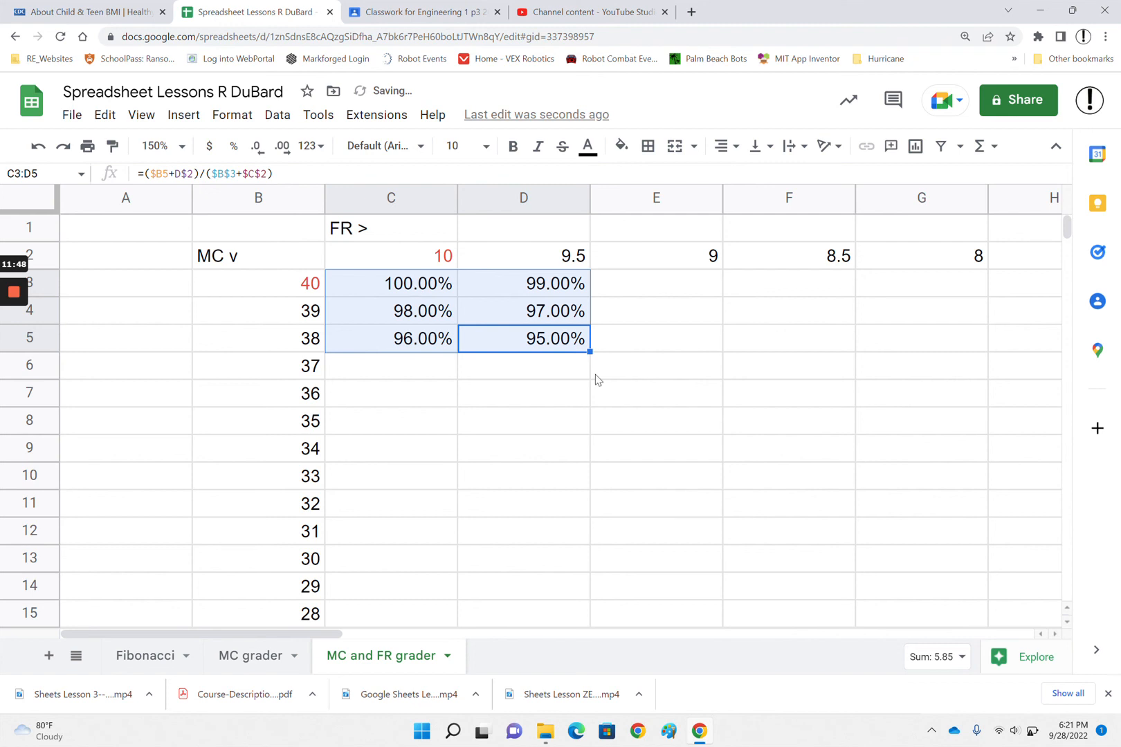
drag(589, 352, 589, 366)
scroll(782, 528, down, 2)
scroll(781, 528, up, 2)
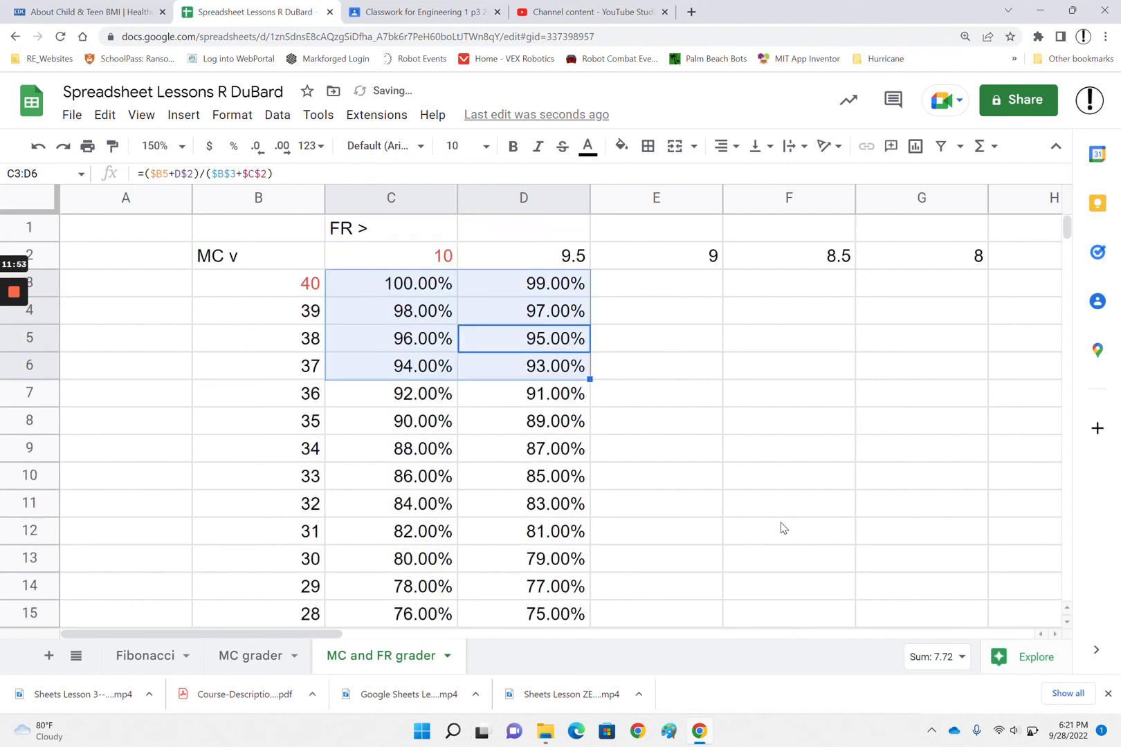
- Extend the grade formulas across to column H and down to row 18, covering C3:H18
drag(590, 379, 986, 379)
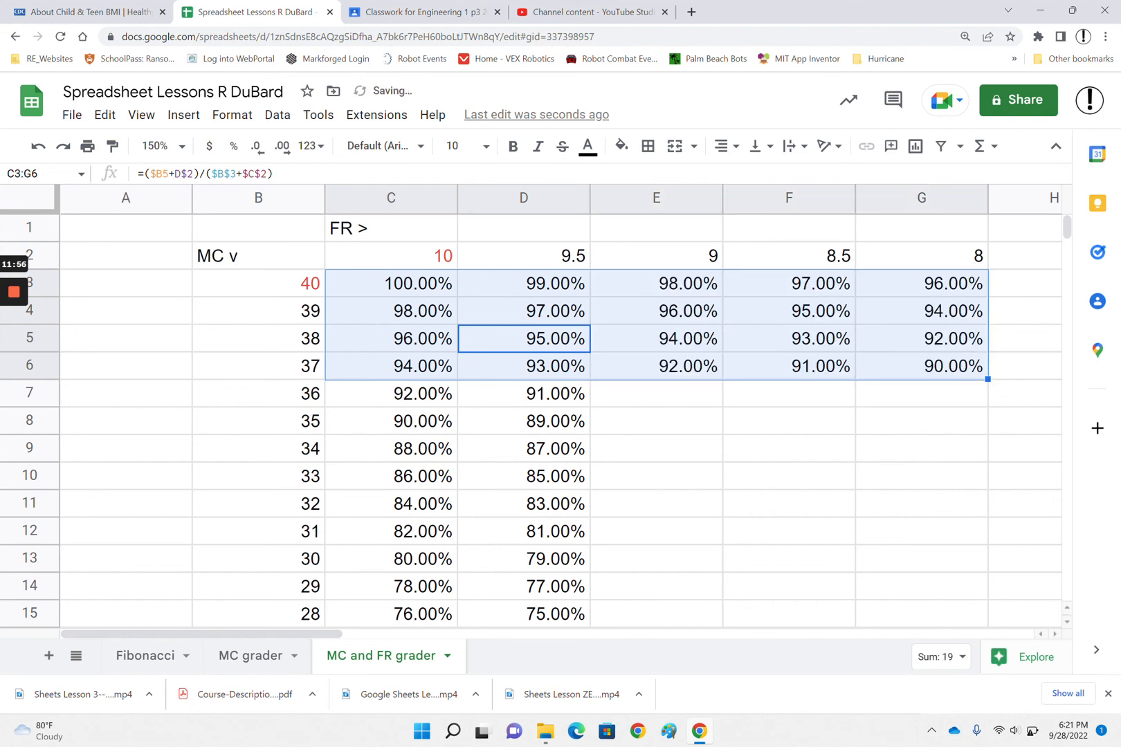
drag(987, 379, 993, 383)
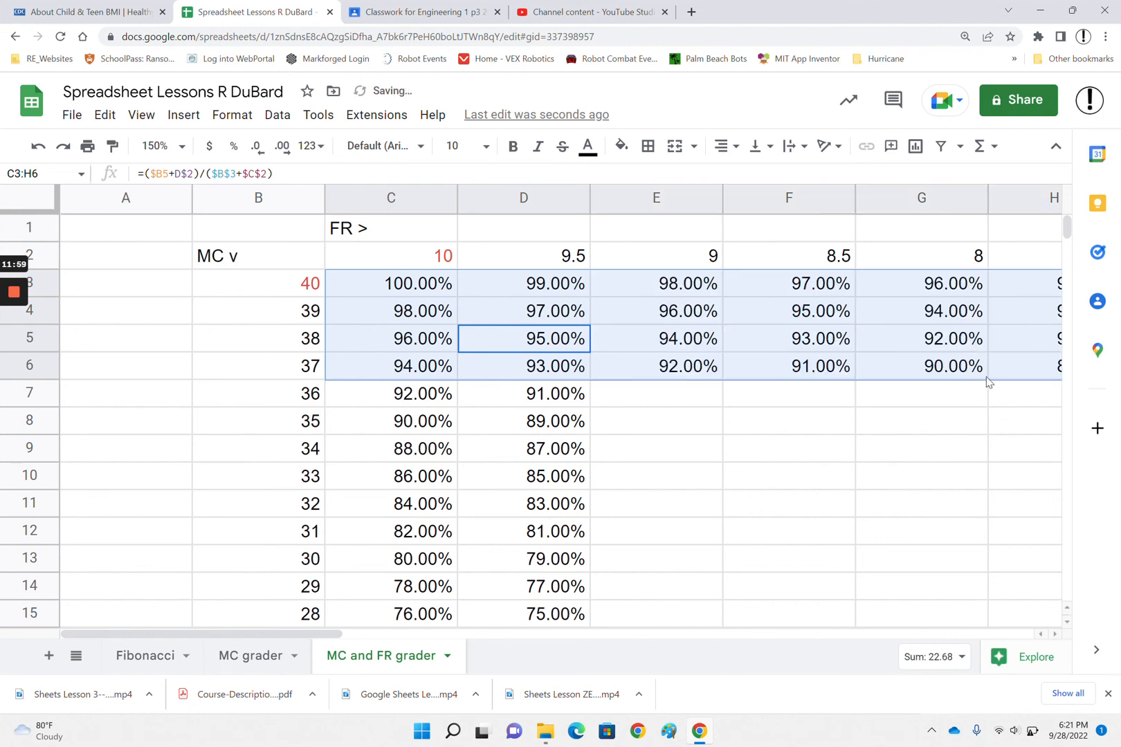
scroll(983, 377, right, 6)
scroll(983, 377, left, 4)
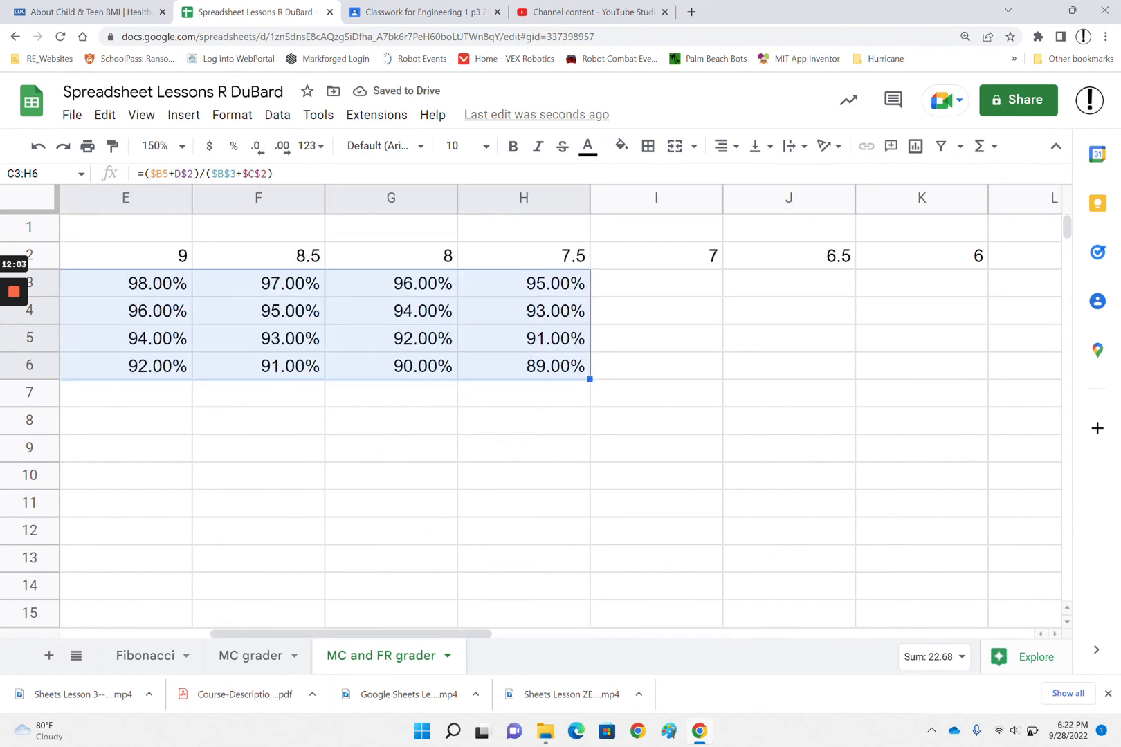
drag(589, 379, 601, 619)
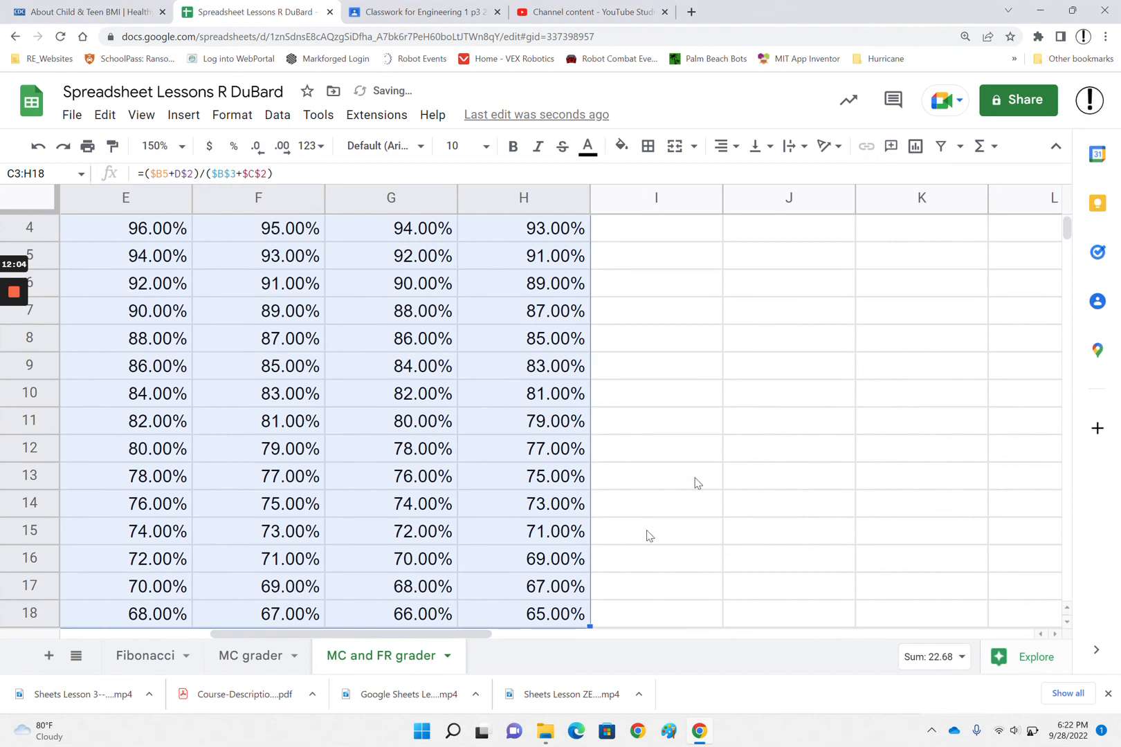
scroll(697, 483, up, 2)
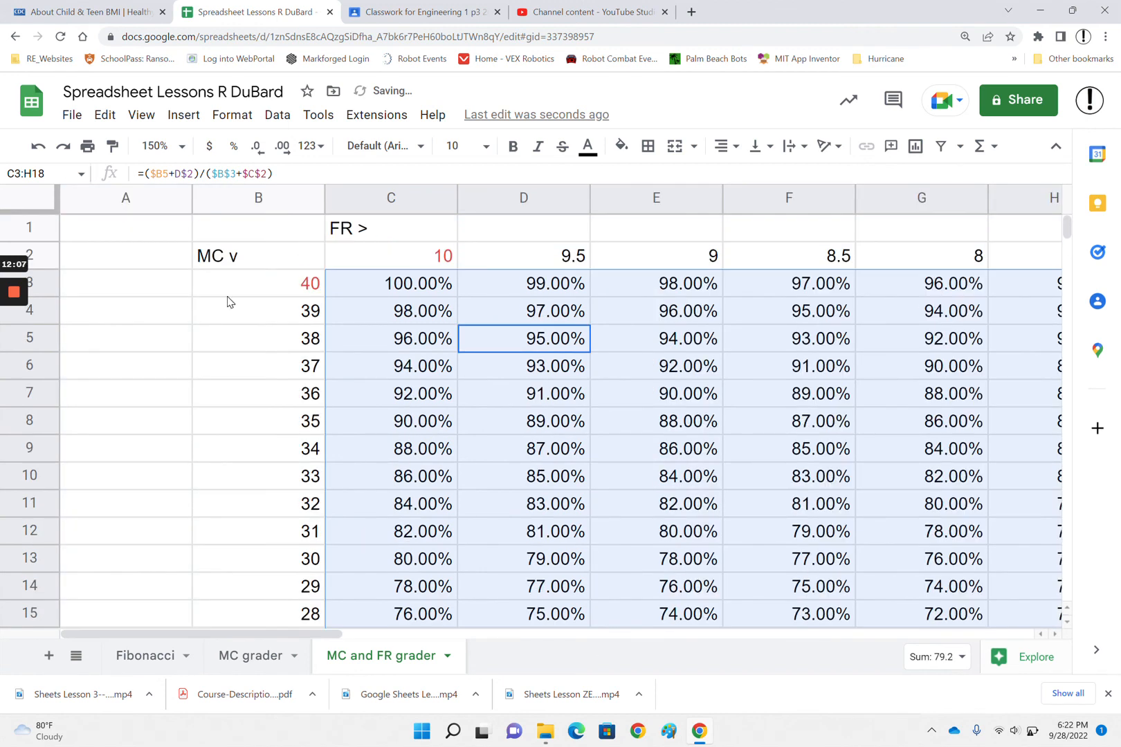
- Set the maximum multiple-choice score in B3 to 70 and the maximum free-response score in C2 to 30
click(313, 287)
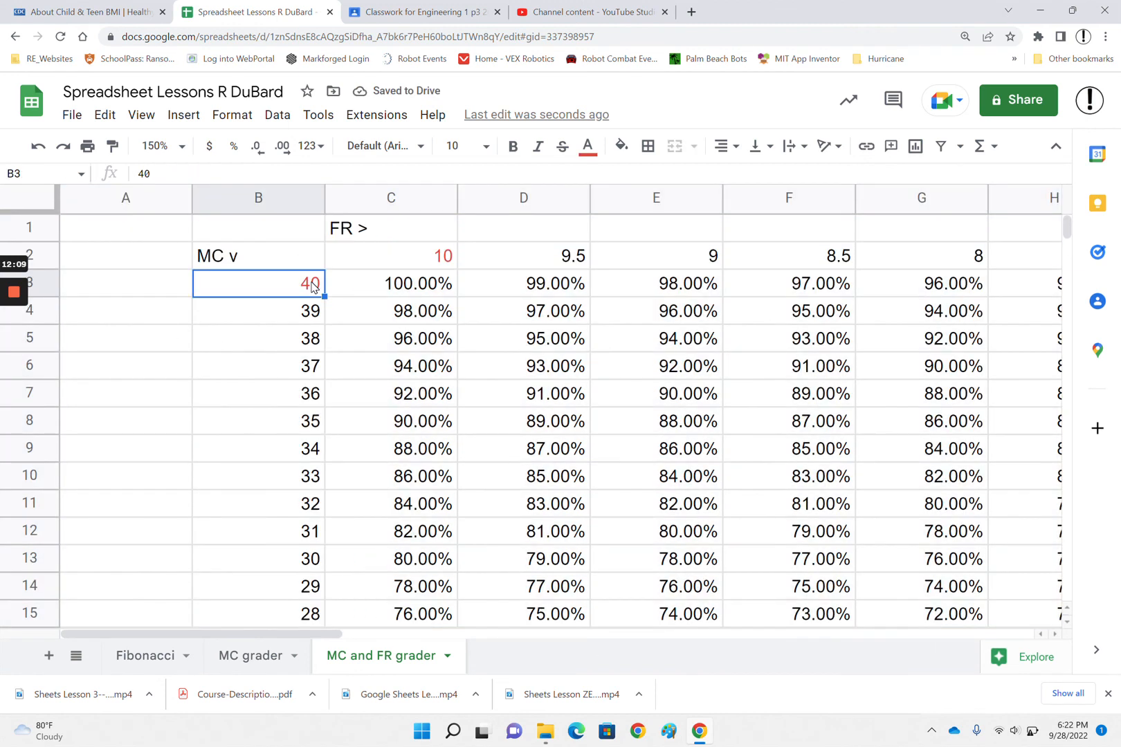
text(70)
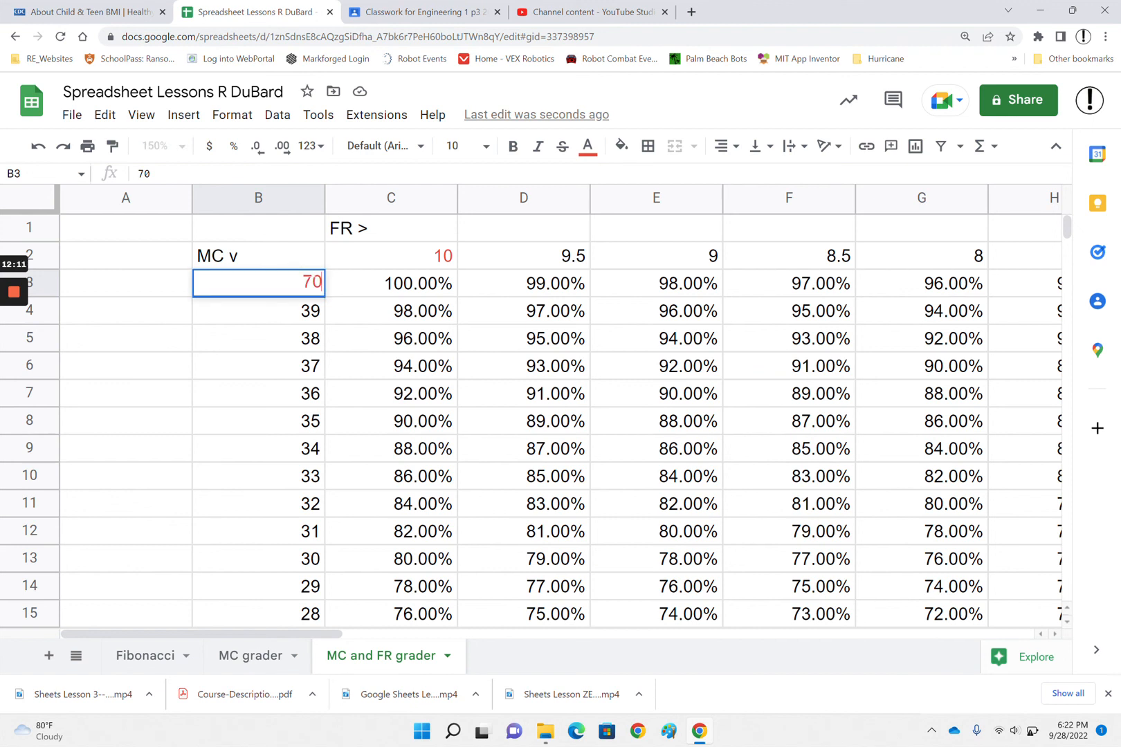
click(408, 267)
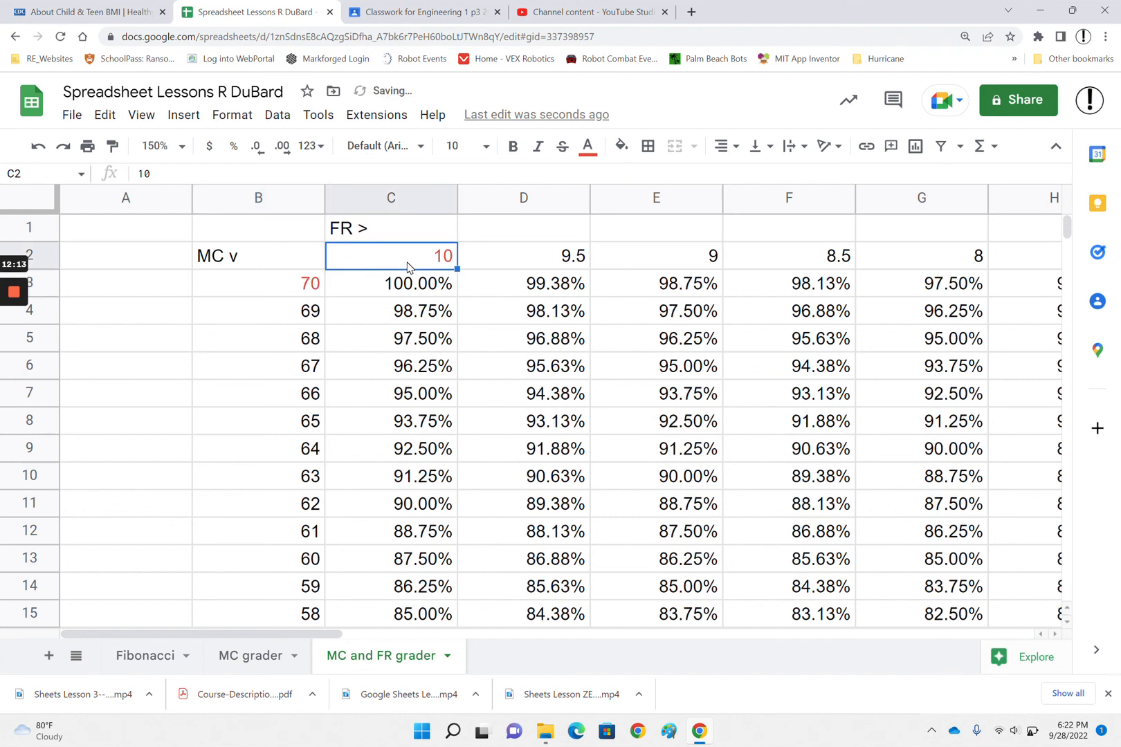
text(30)
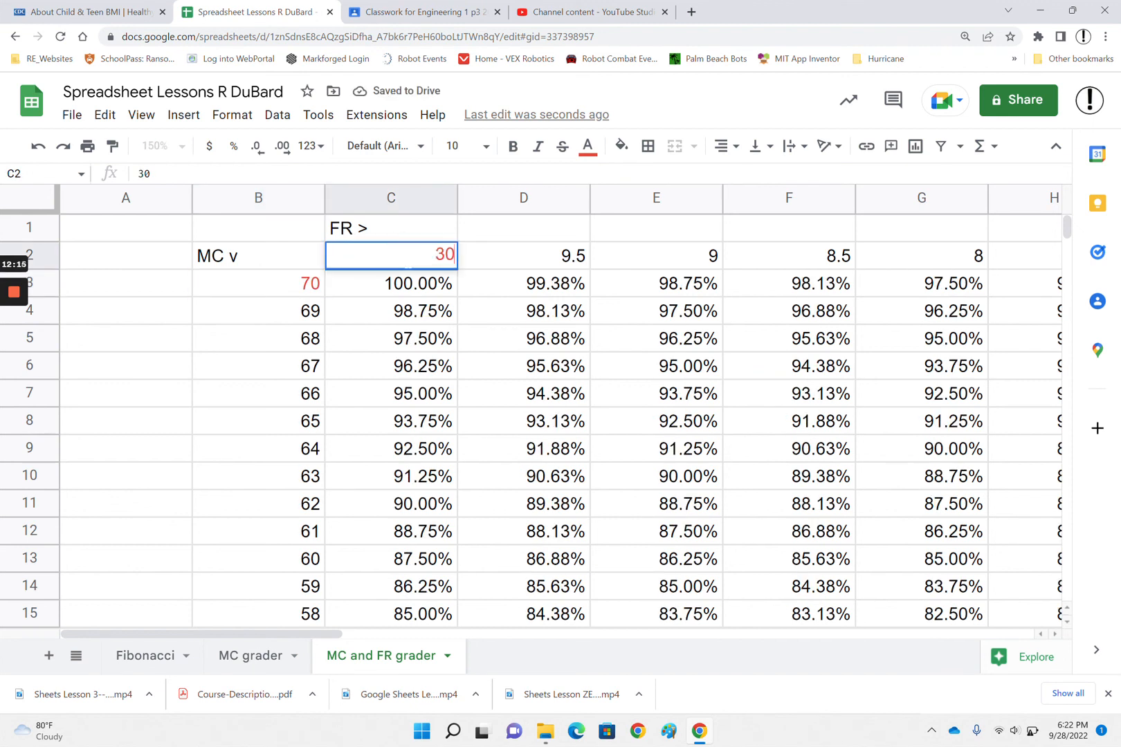
key(Return)
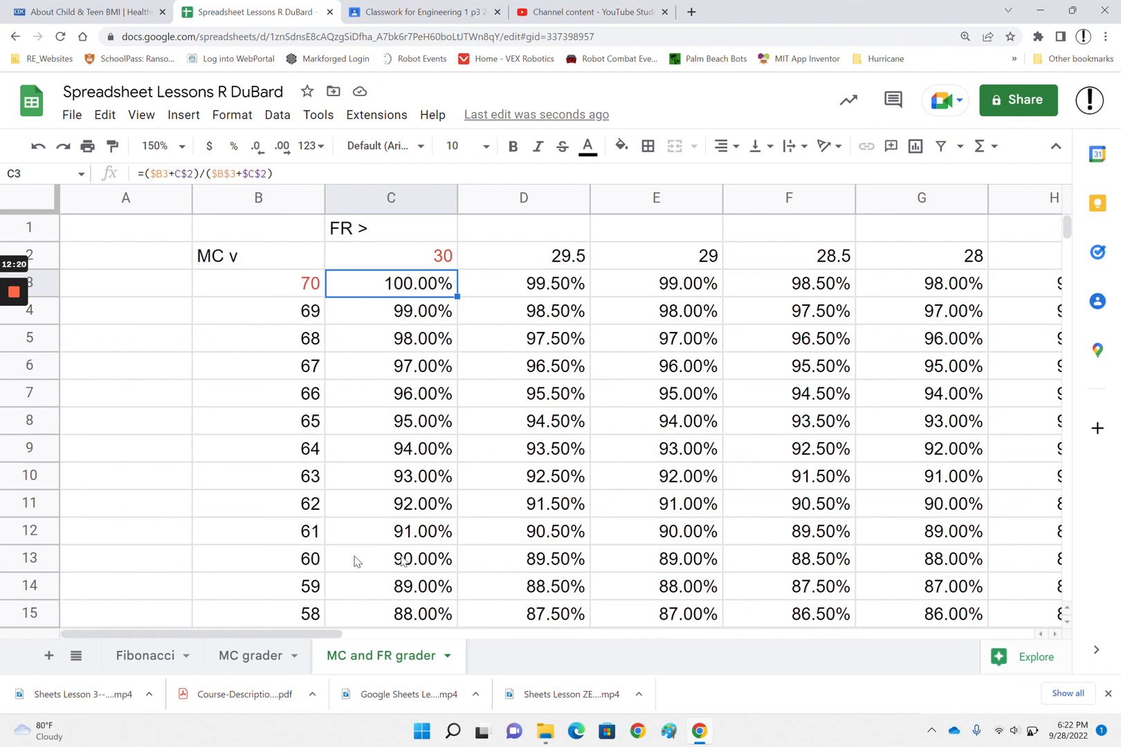
- Set the maximum multiple-choice score in B3 to 67 and the maximum free-response score in C2 to 26.5
click(691, 567)
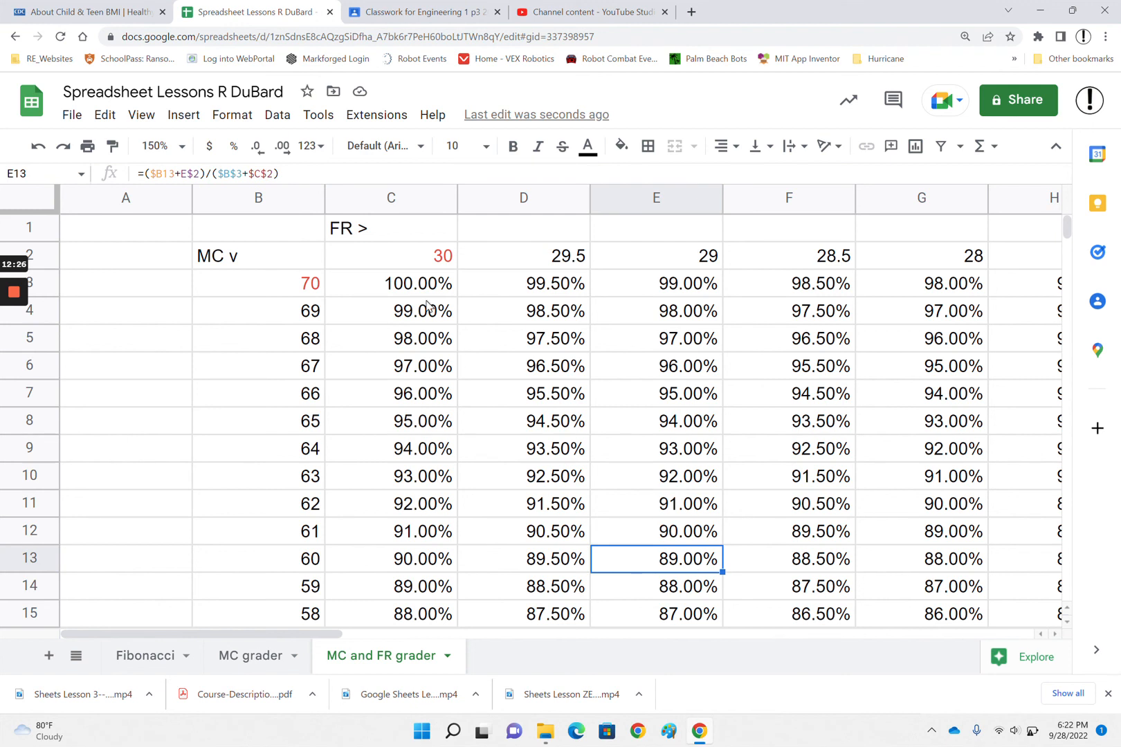
click(445, 287)
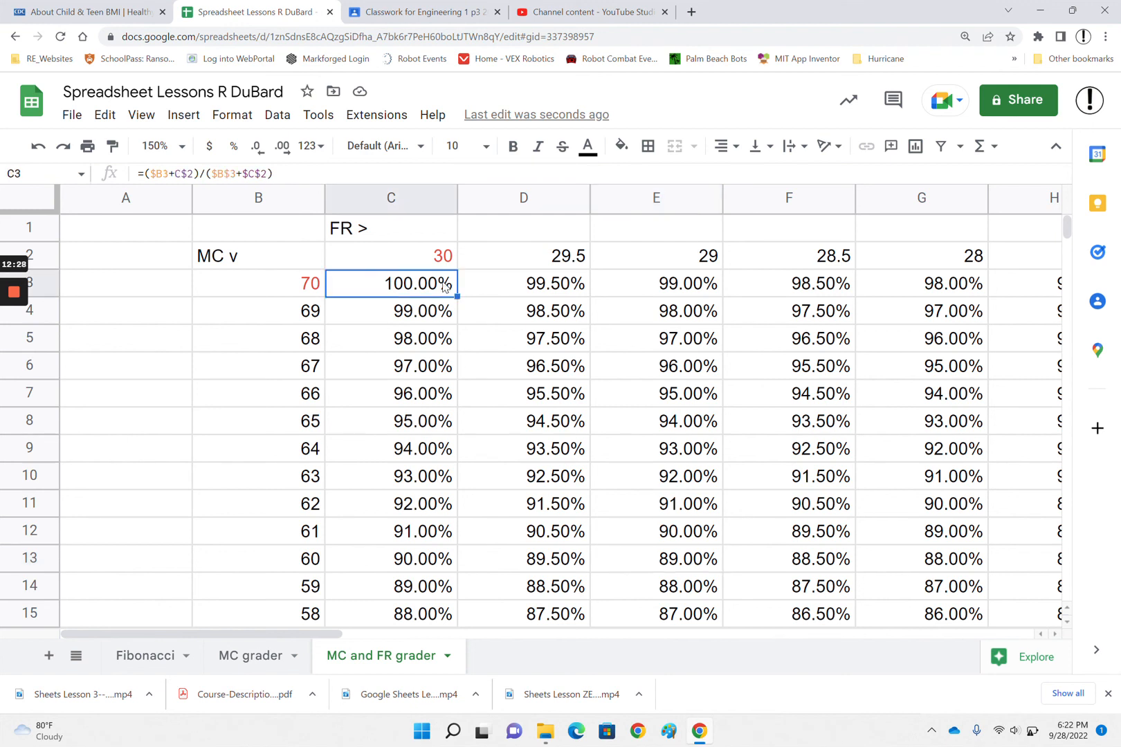
click(312, 288)
text(67)
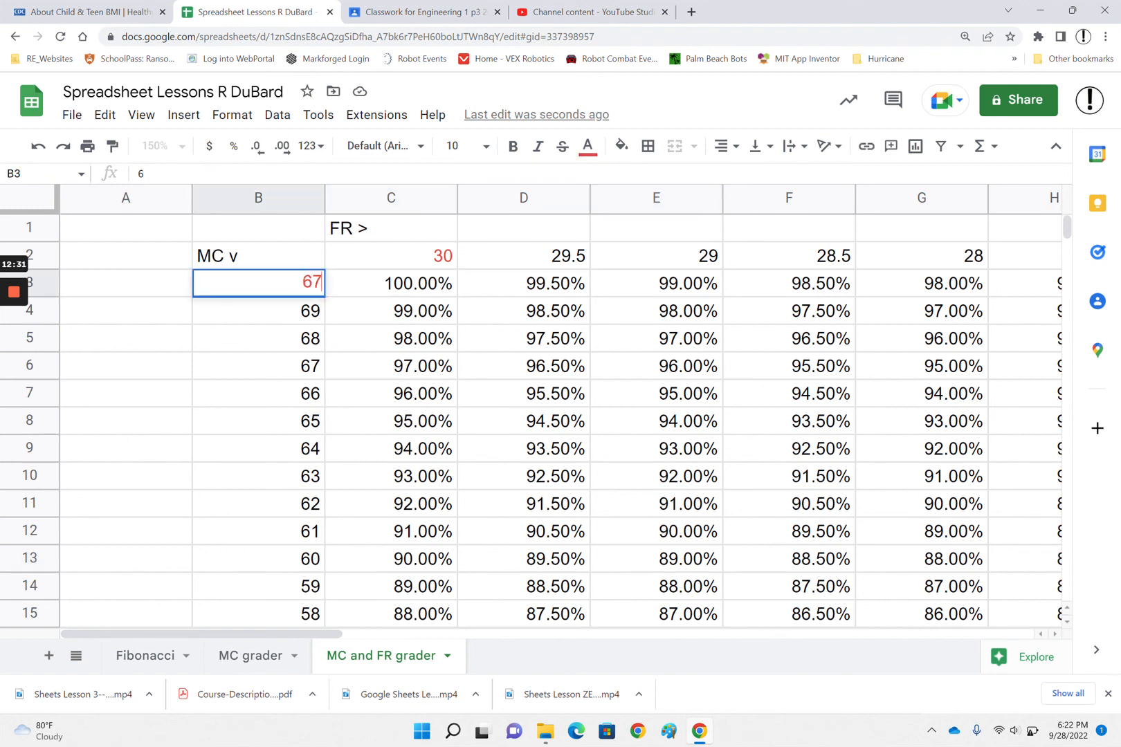
click(410, 260)
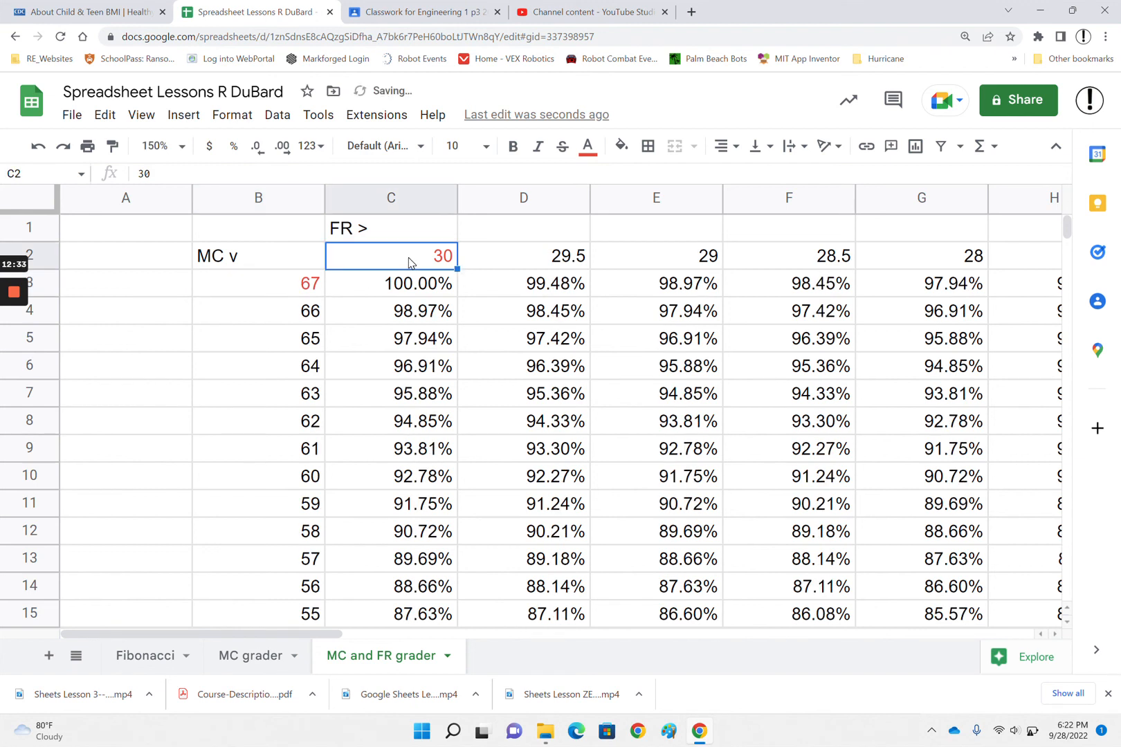
text(26.5)
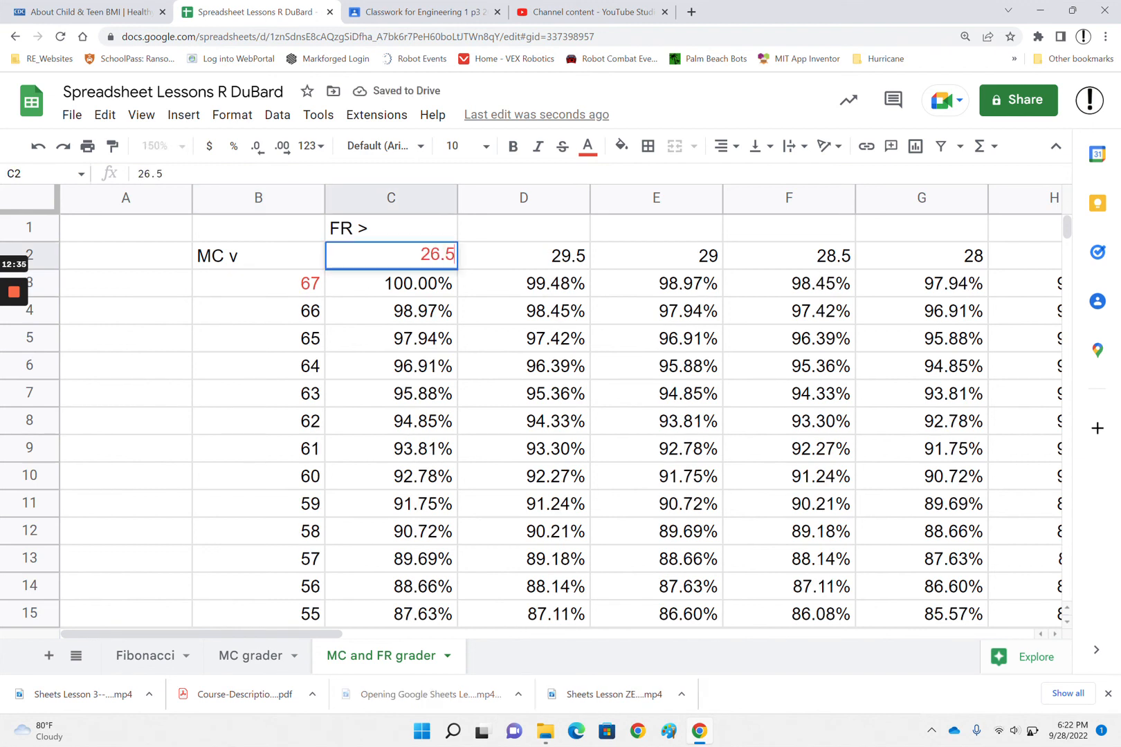
key(Return)
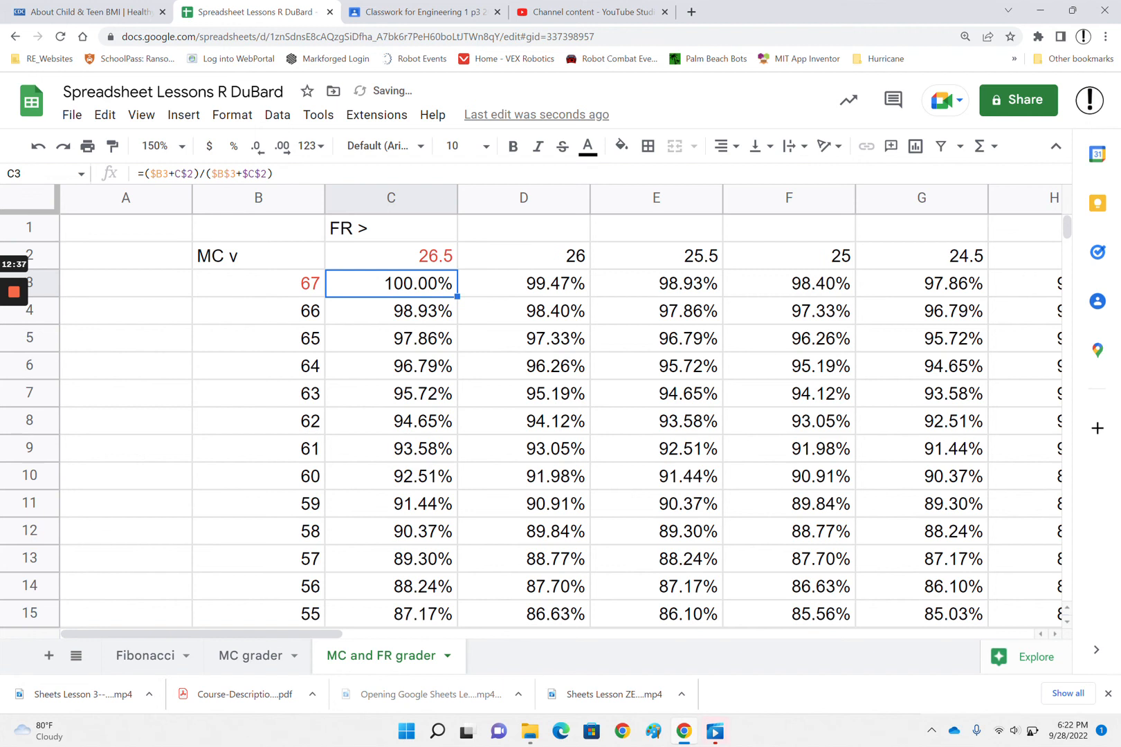